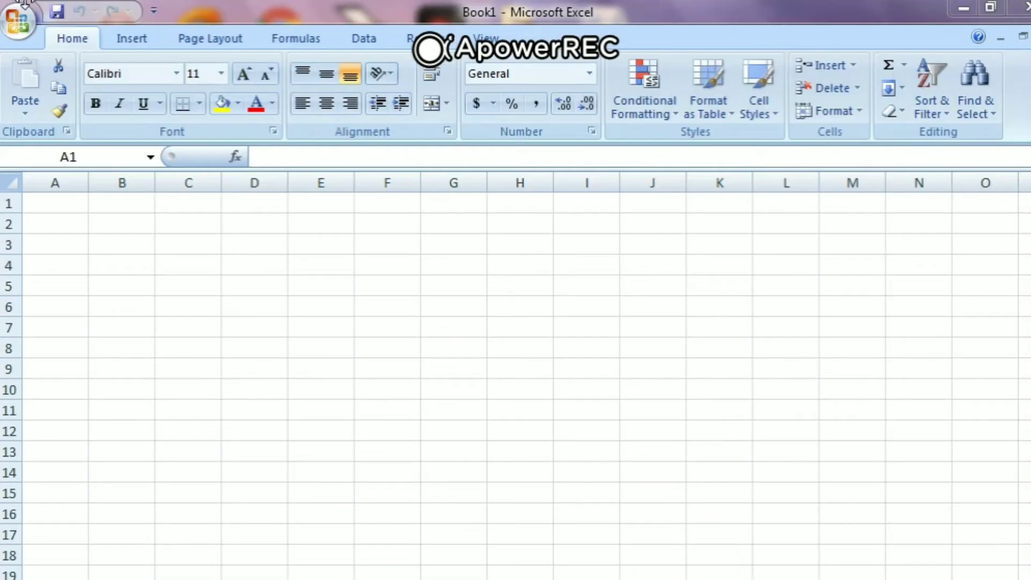
- Enter the header "Interest" in cell A1 with a capital first letter
{"action": "double_click", "coordinate": [44, 205]}
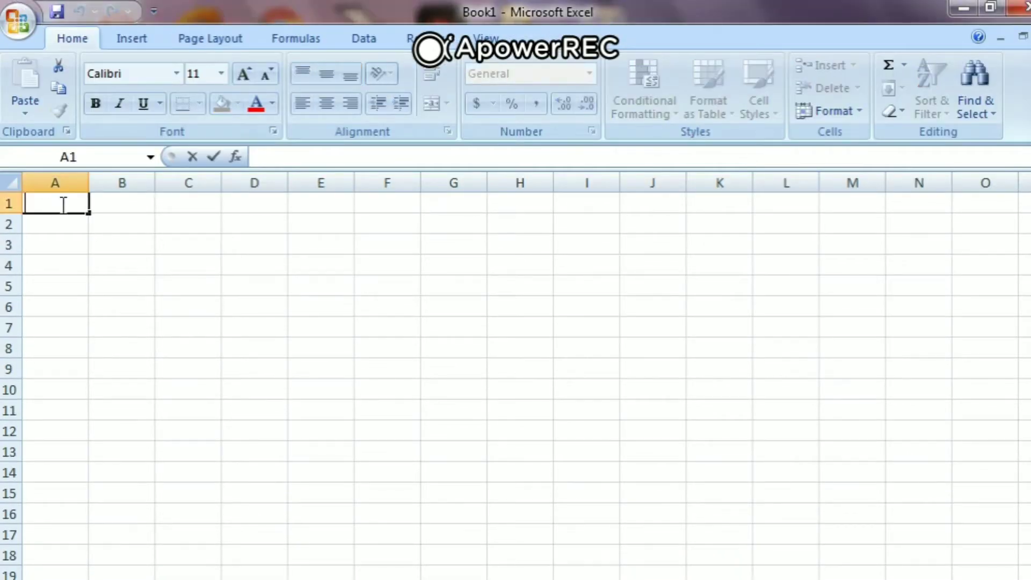
{"action": "left_click", "coordinate": [92, 203]}
{"action": "left_click", "coordinate": [52, 202]}
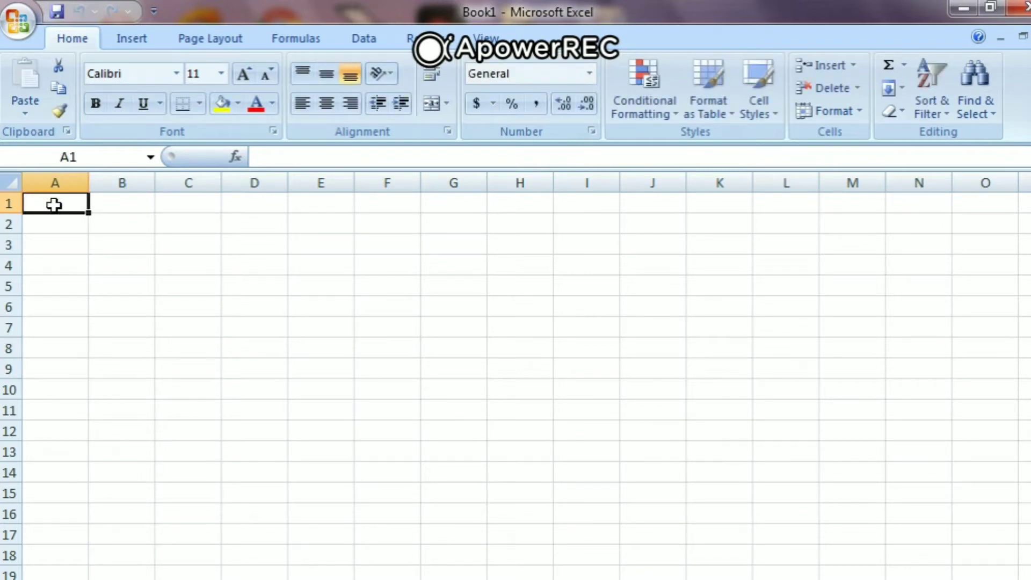
{"action": "type", "text": "inter"}
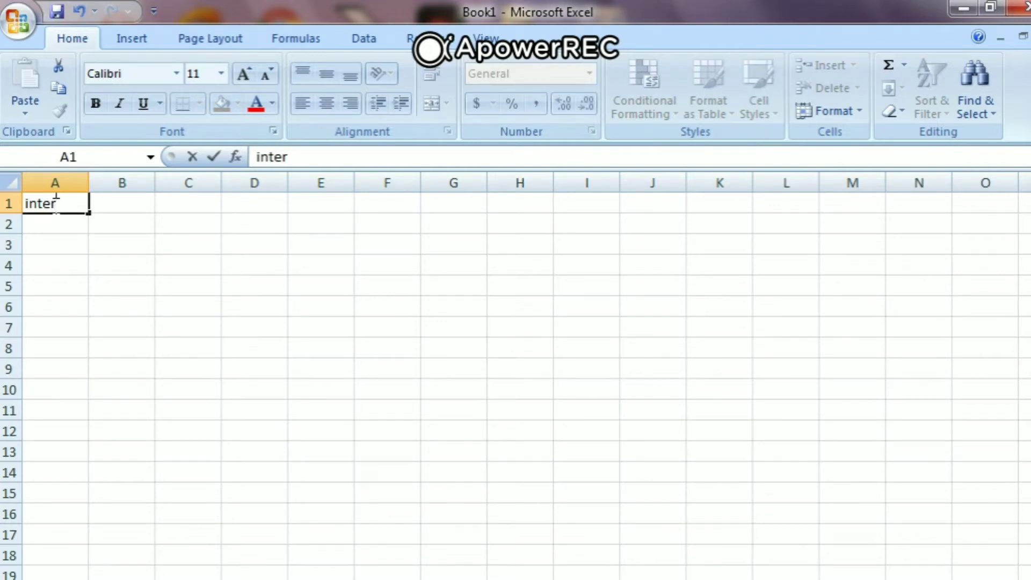
{"action": "type", "text": "est"}
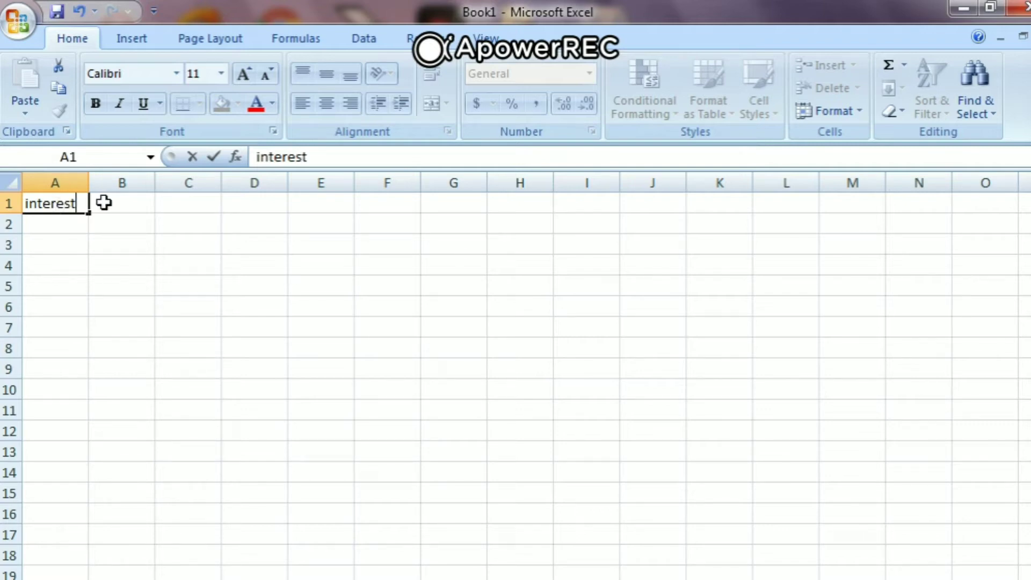
{"action": "left_click", "coordinate": [25, 204]}
{"action": "type", "text": "l"}
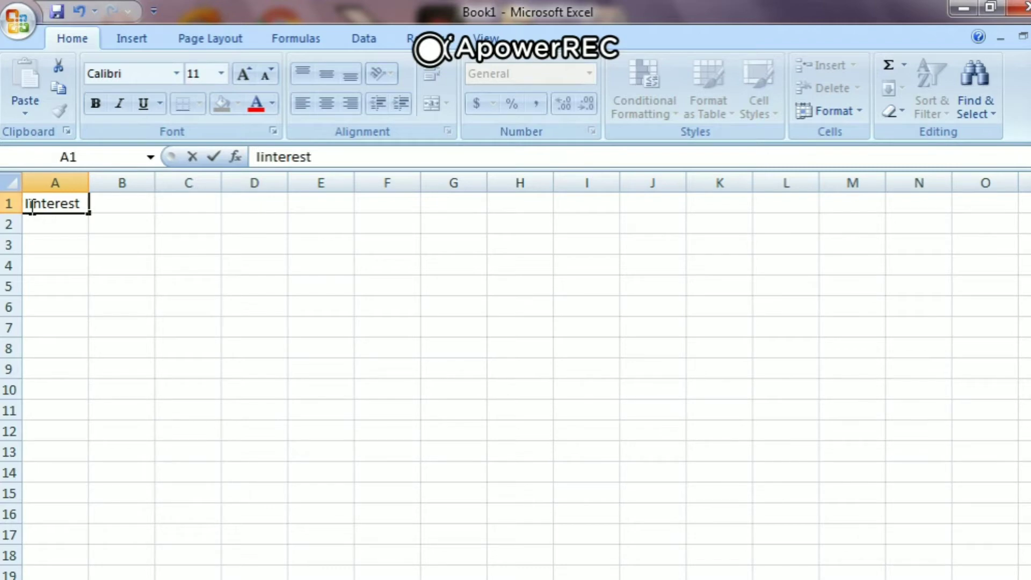
{"action": "key", "text": "Delete"}
- Enter the header "Term" in cell B1 and "Purchase" in cell C1
{"action": "left_click", "coordinate": [121, 203]}
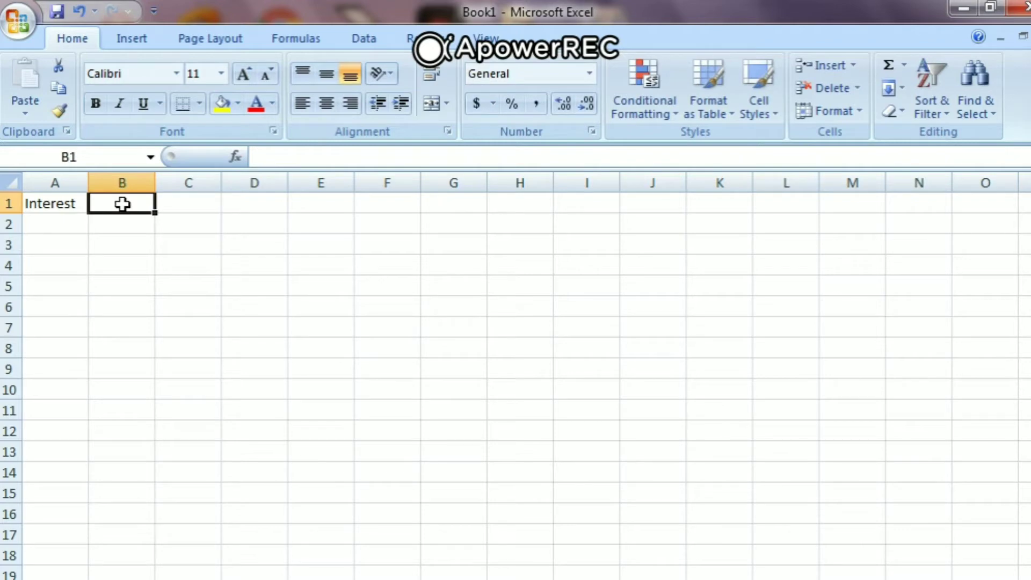
{"action": "double_click", "coordinate": [123, 204]}
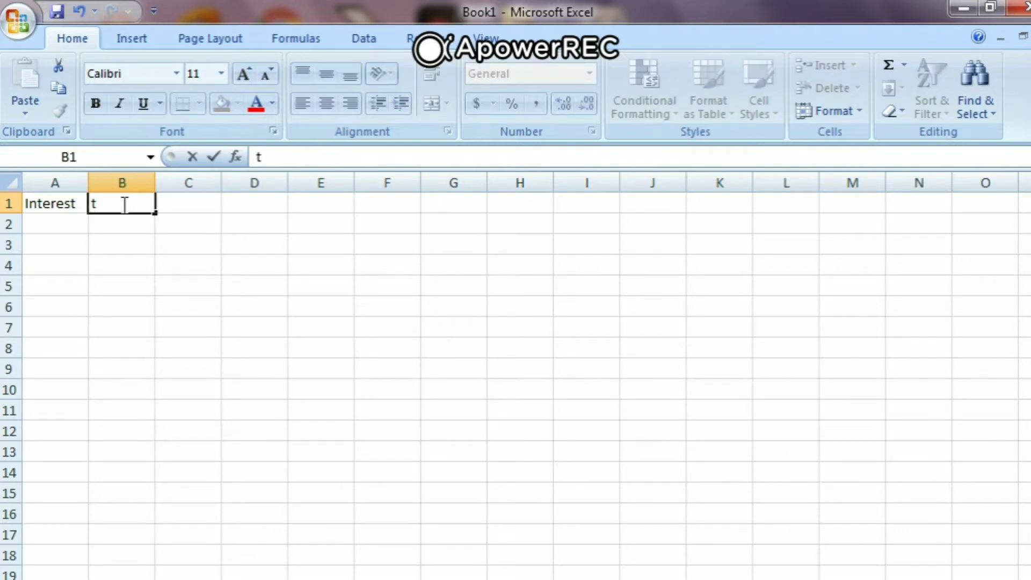
{"action": "type", "text": "Term"}
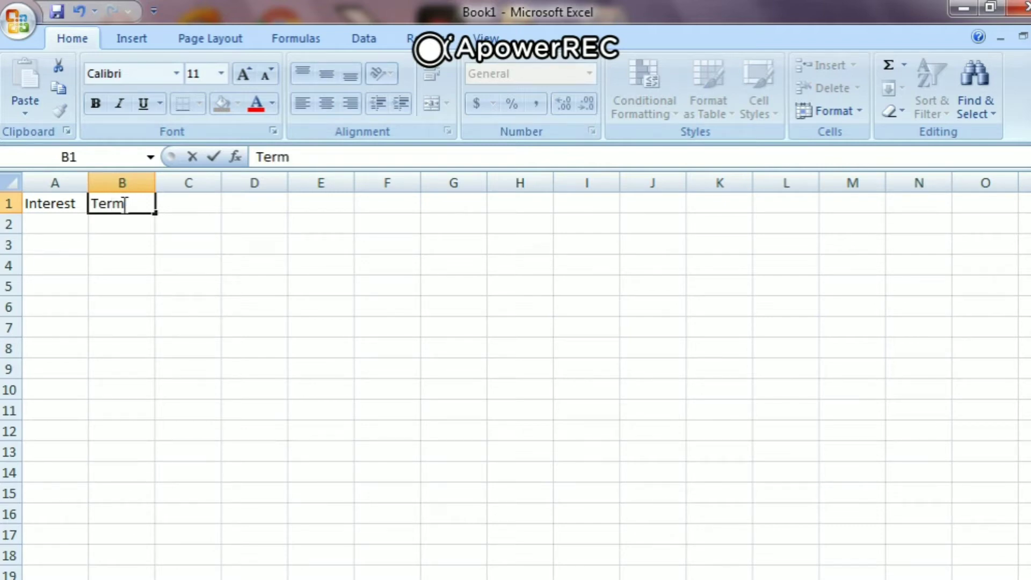
{"action": "key", "text": "Tab"}
{"action": "type", "text": "P"}
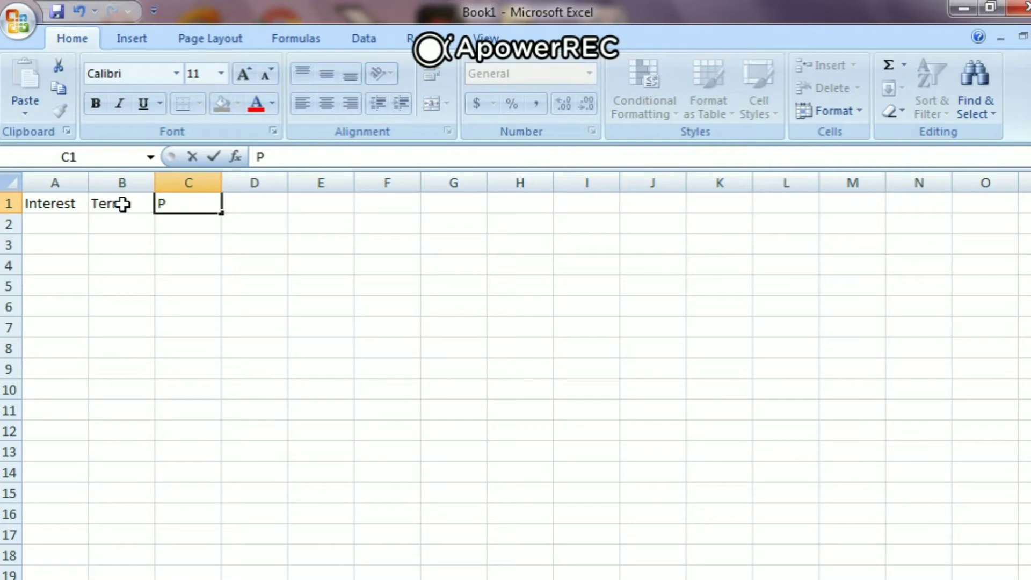
{"action": "type", "text": "urch"}
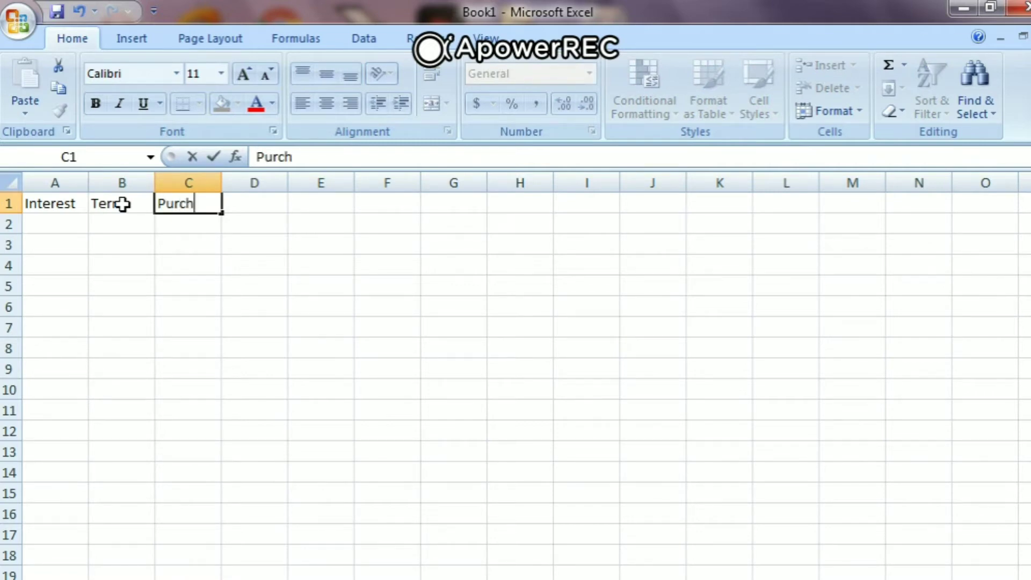
{"action": "type", "text": "ase"}
{"action": "key", "text": "Tab"}
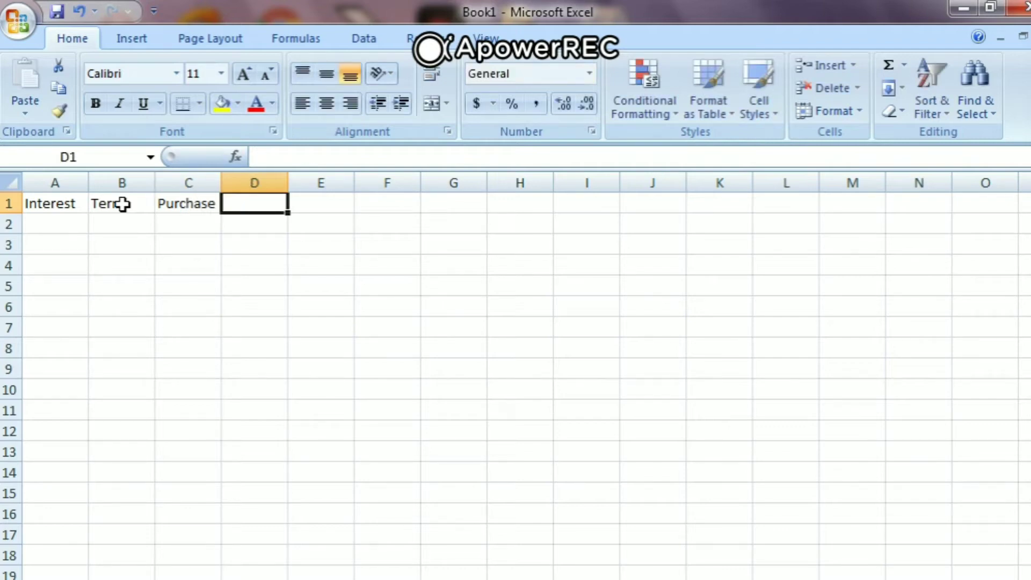
- Extend the header in cell C1 to "Purchase price" and widen column C to fit it
{"action": "key", "text": "Left"}
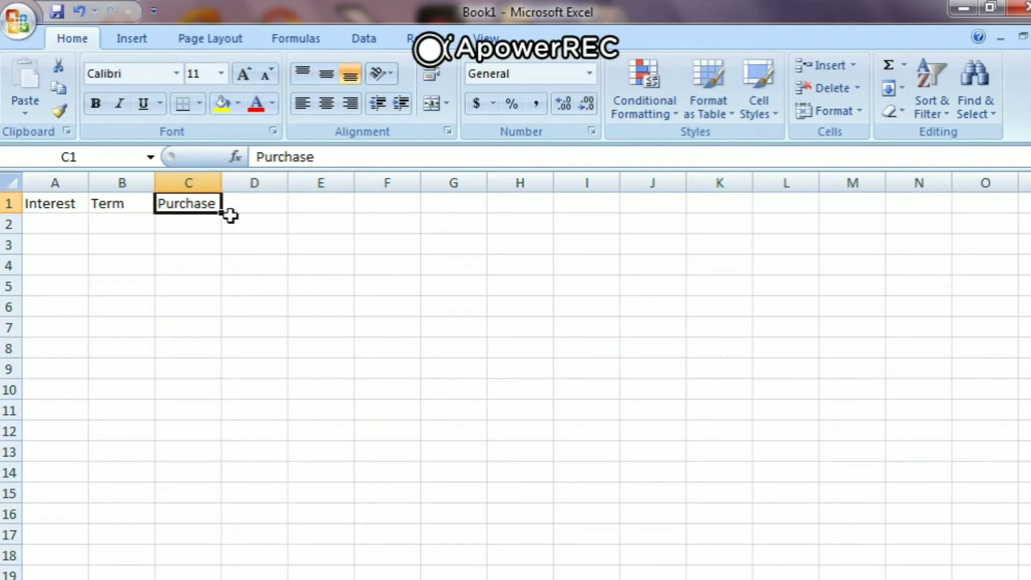
{"action": "double_click", "coordinate": [216, 202]}
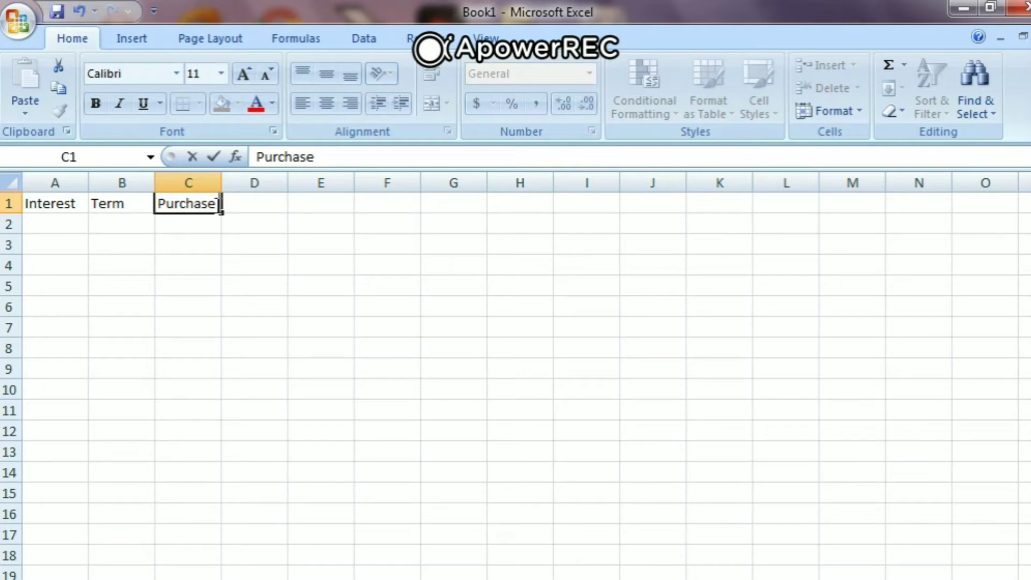
{"action": "type", "text": "price"}
{"action": "left_click", "coordinate": [299, 205]}
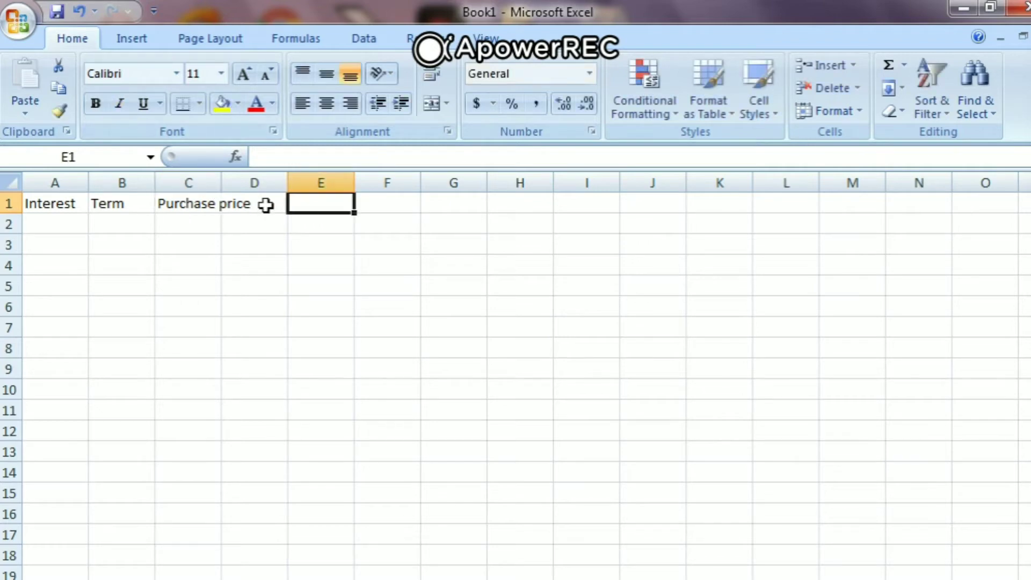
{"action": "left_click", "coordinate": [266, 203]}
{"action": "left_click_drag", "start_coordinate": [222, 183], "coordinate": [262, 186]}
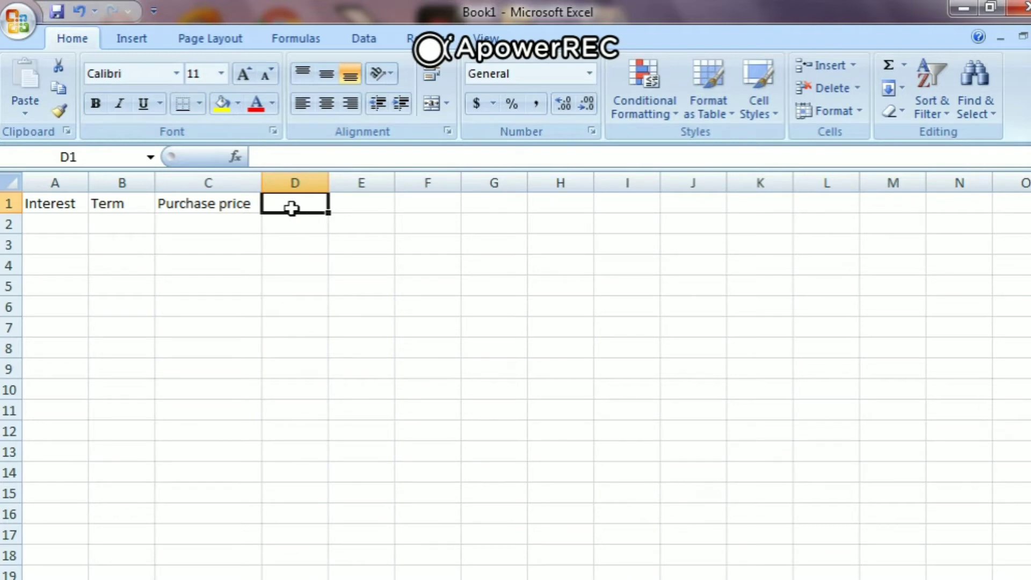
- Enter the header "Loan Amount" in cell D1 and widen column D to fit it
{"action": "type", "text": "L"}
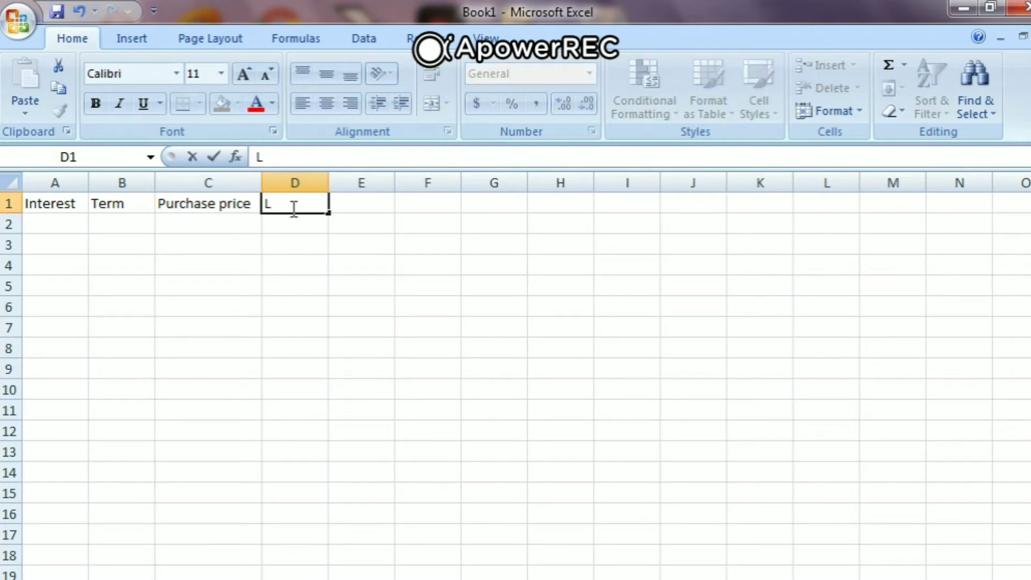
{"action": "type", "text": "oan Am"}
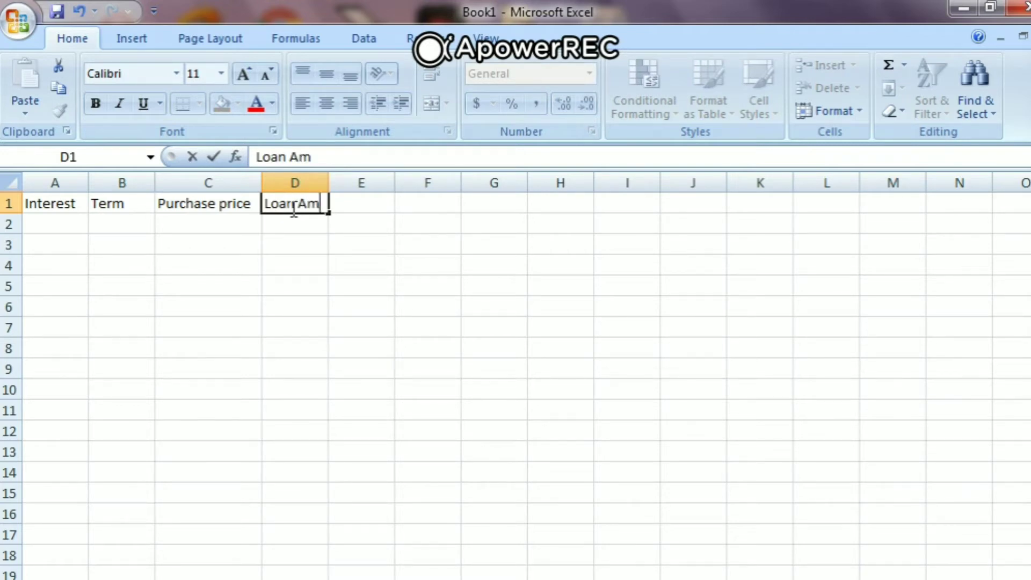
{"action": "type", "text": "ount"}
{"action": "left_click", "coordinate": [319, 237]}
{"action": "left_click_drag", "start_coordinate": [331, 188], "coordinate": [353, 189]}
{"action": "left_click", "coordinate": [372, 253]}
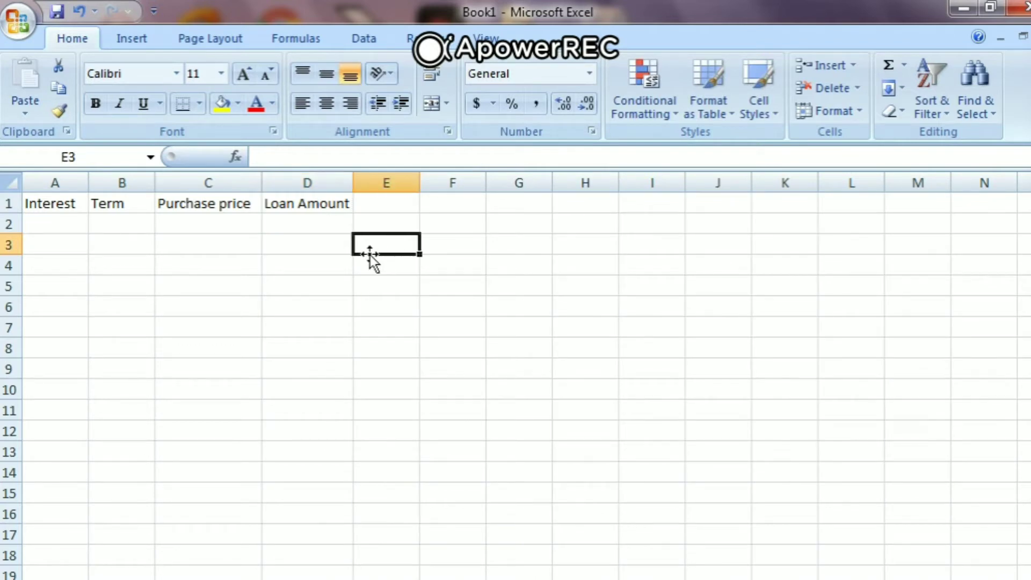
- Enter 15% as the interest in cell A2 and 12 as the term in cell B2
{"action": "left_click", "coordinate": [64, 225]}
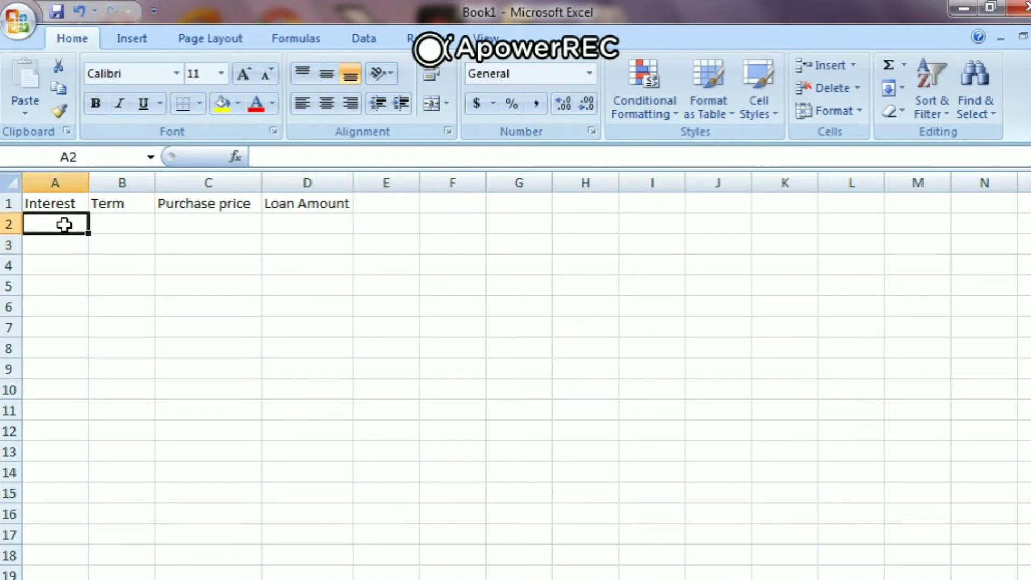
{"action": "type", "text": "15%"}
{"action": "key", "text": "Tab"}
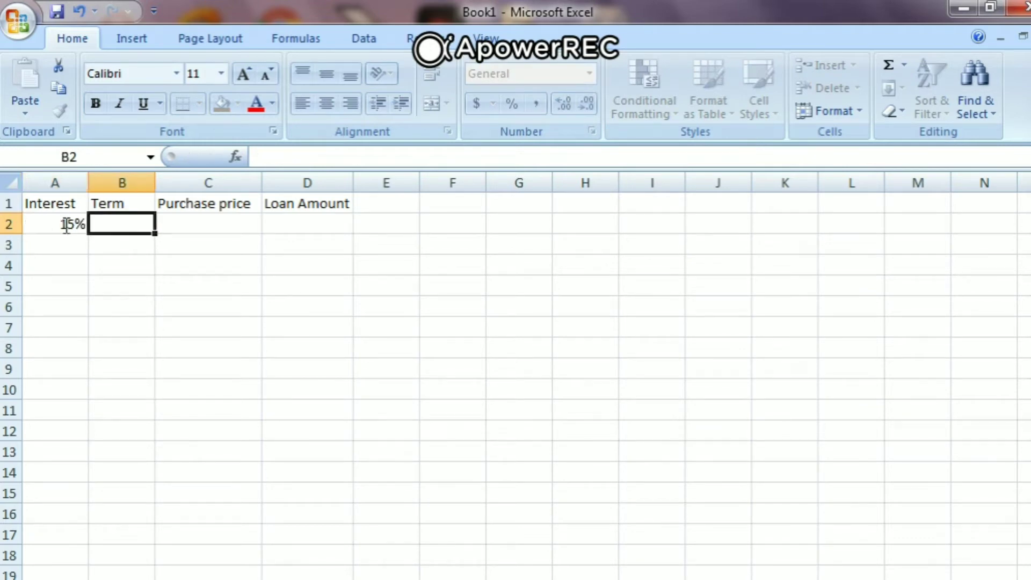
{"action": "type", "text": "12"}
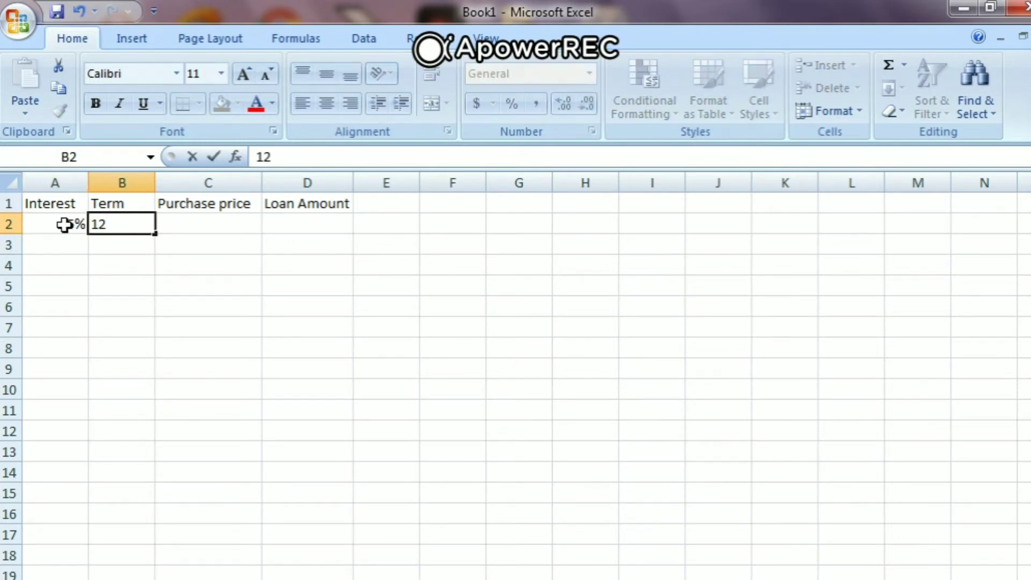
- Enter the label "Payment" in cell C5, below the purchase price column
{"action": "left_click", "coordinate": [199, 289]}
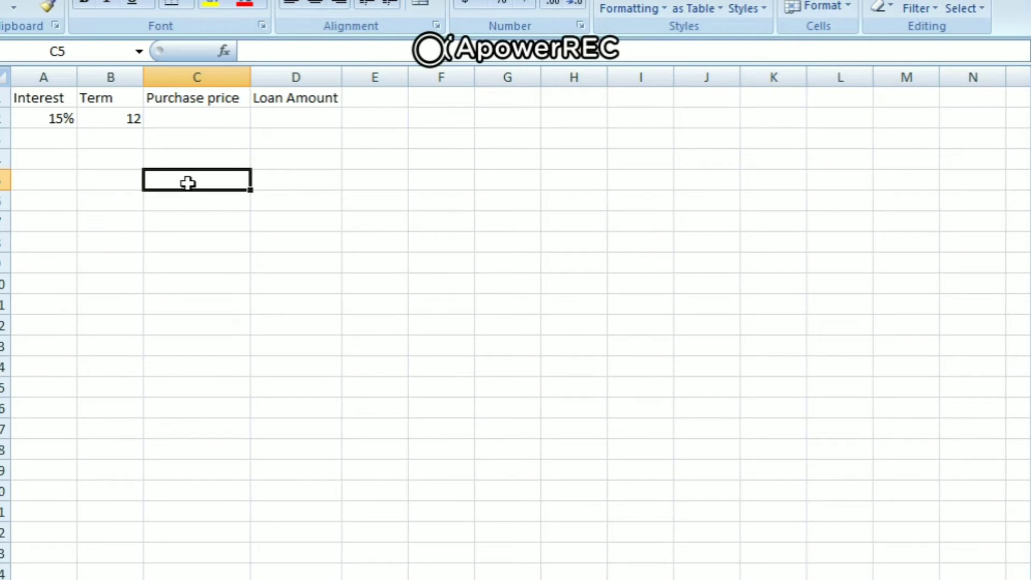
{"action": "type", "text": "Pa"}
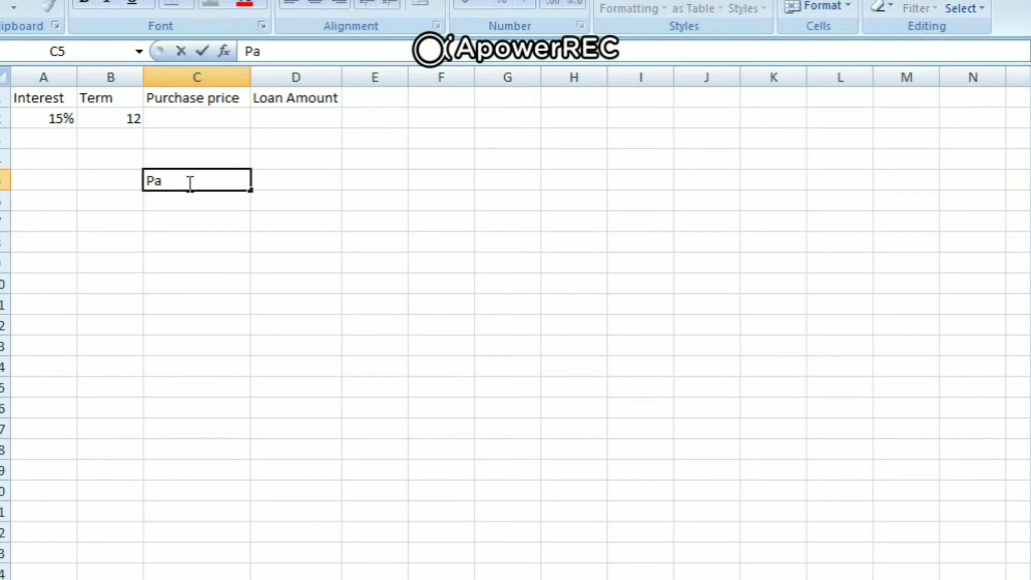
{"action": "type", "text": "yment"}
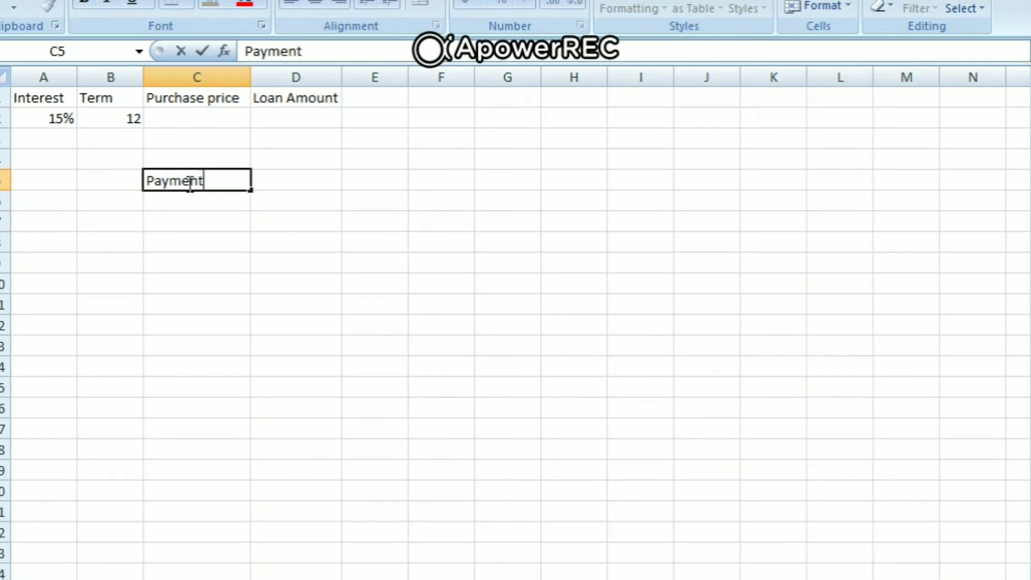
{"action": "left_click", "coordinate": [349, 257]}
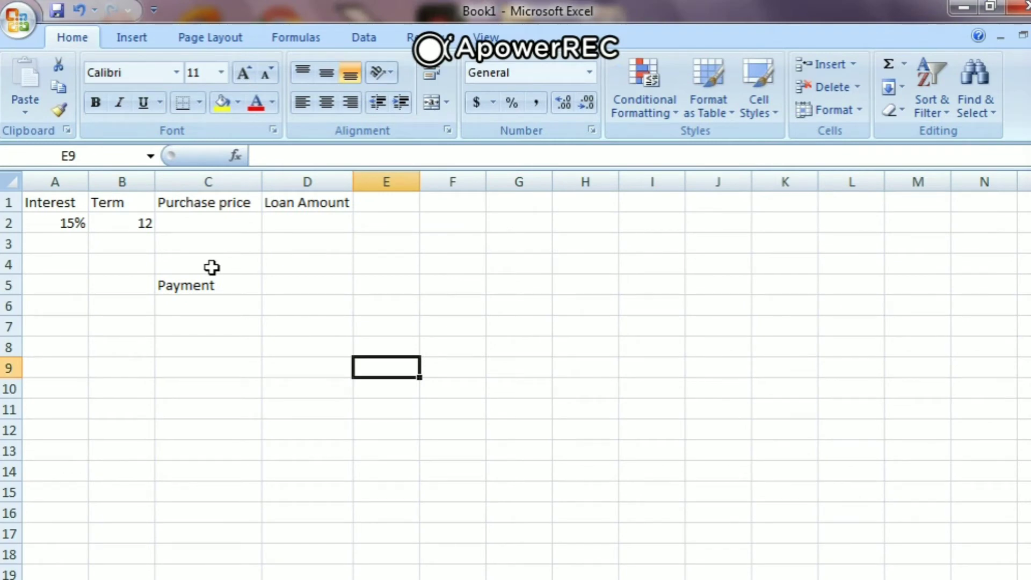
- Enter the formula =C2*60% in cell D2 to calculate the loan amount from the purchase price
{"action": "left_click", "coordinate": [301, 223]}
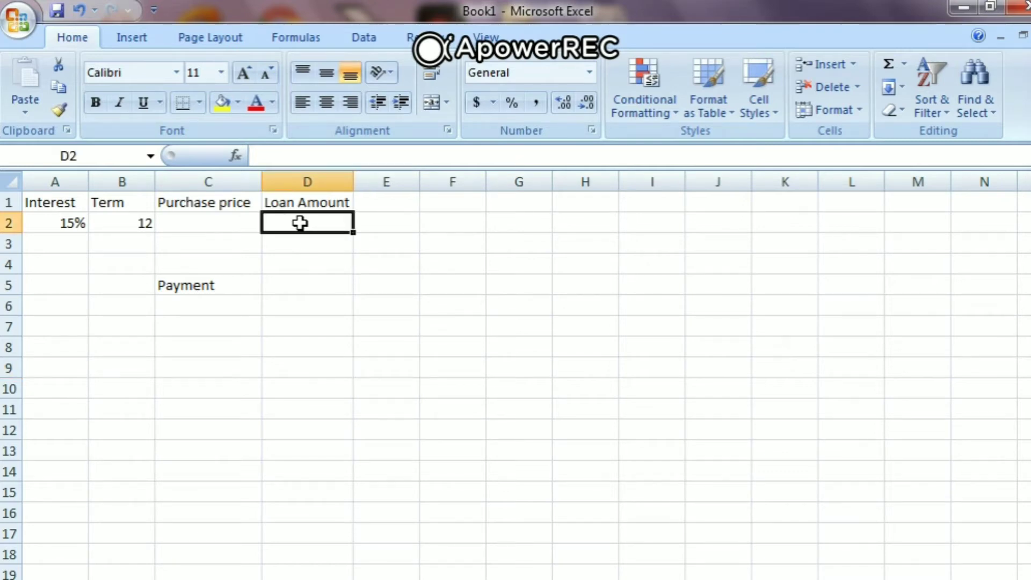
{"action": "type", "text": "d2"}
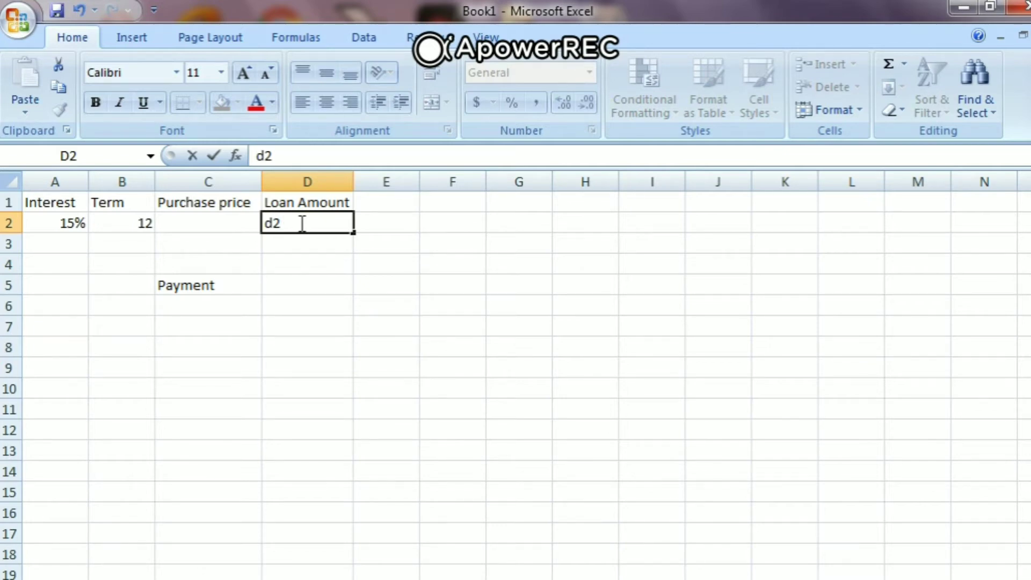
{"action": "key", "text": "BackSpace"}
{"action": "key", "text": "BackSpace"}
{"action": "type", "text": "=c2"}
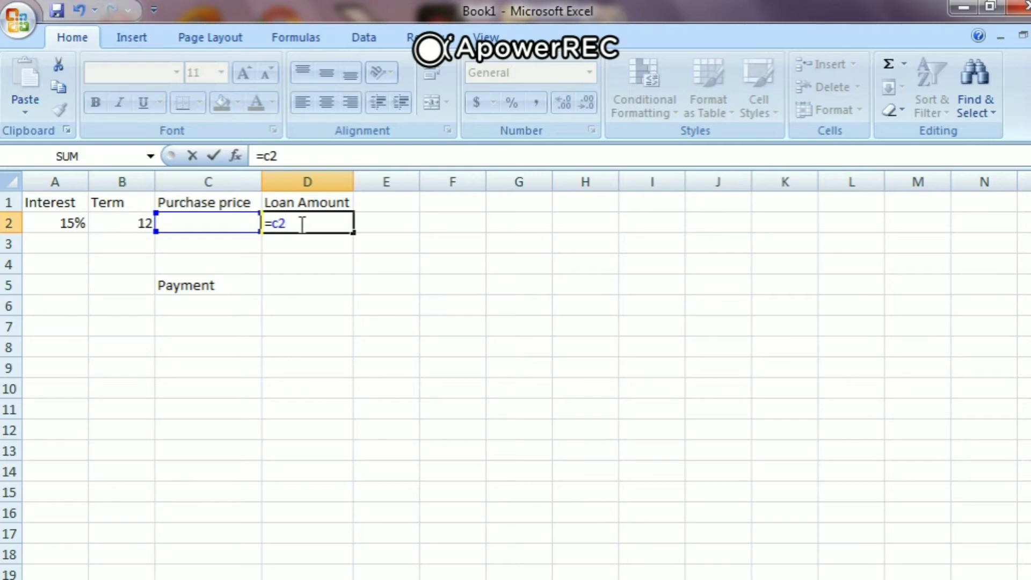
{"action": "type", "text": "*60%"}
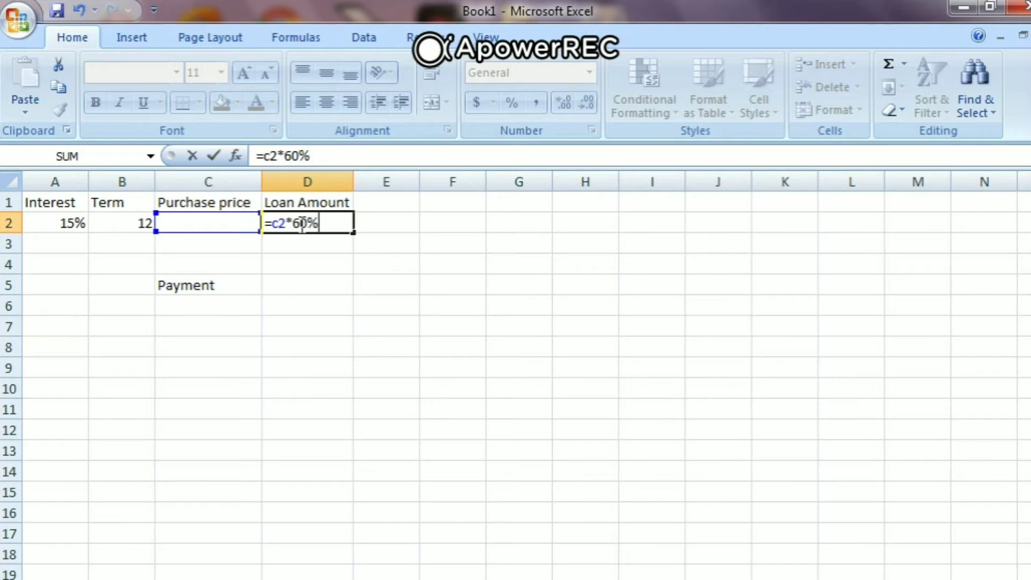
{"action": "key", "text": "Return"}
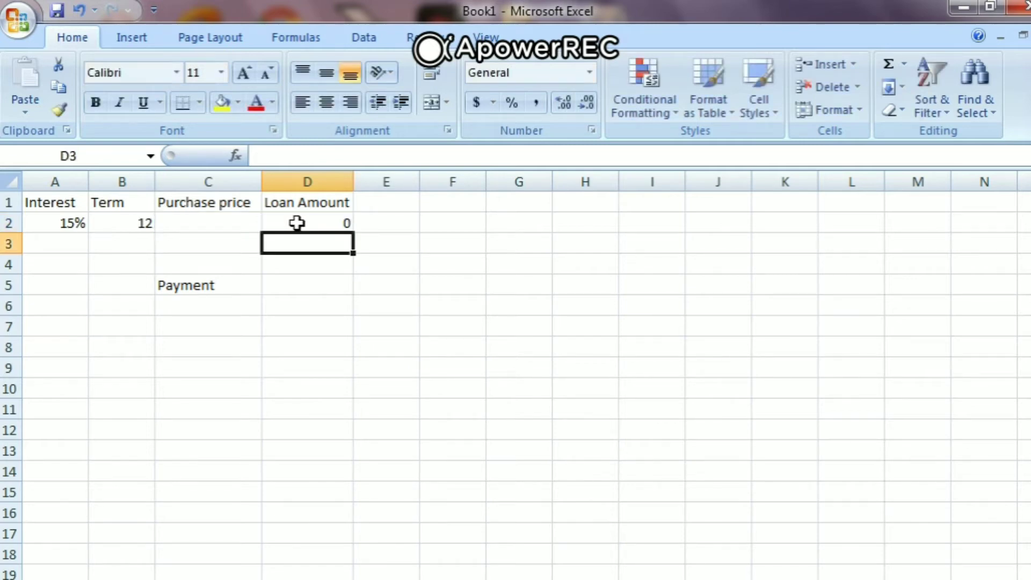
{"action": "left_click", "coordinate": [306, 224]}
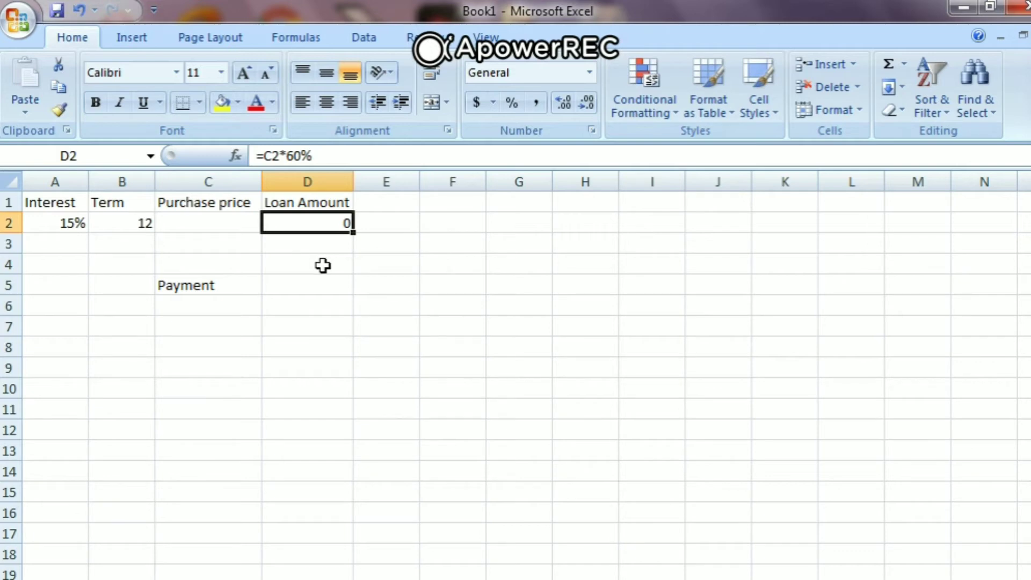
- Try to calculate the payment in cell C2 with the formula =pmt(a2/12,b2,-d2)
{"action": "left_click", "coordinate": [204, 227]}
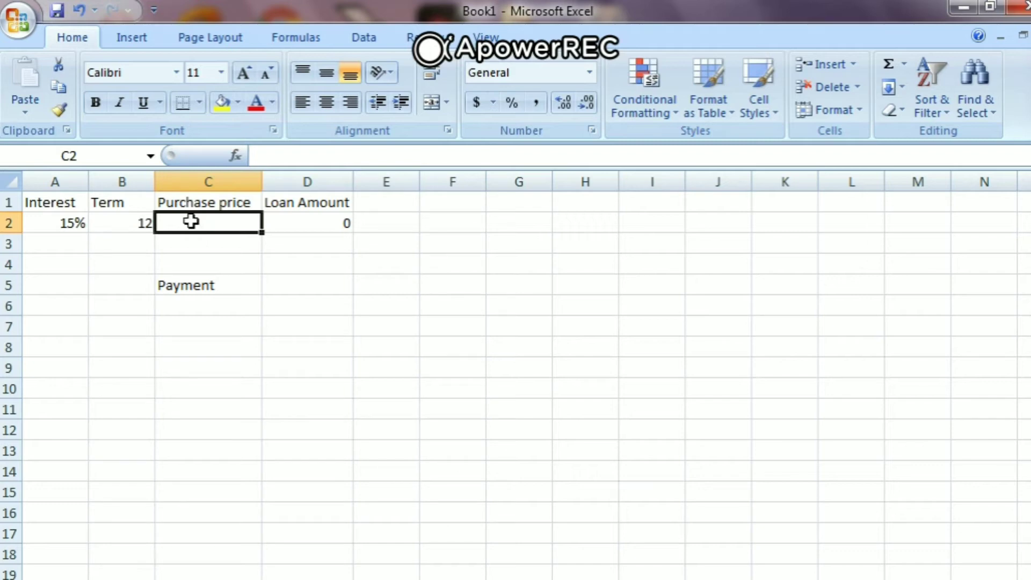
{"action": "type", "text": "=pm"}
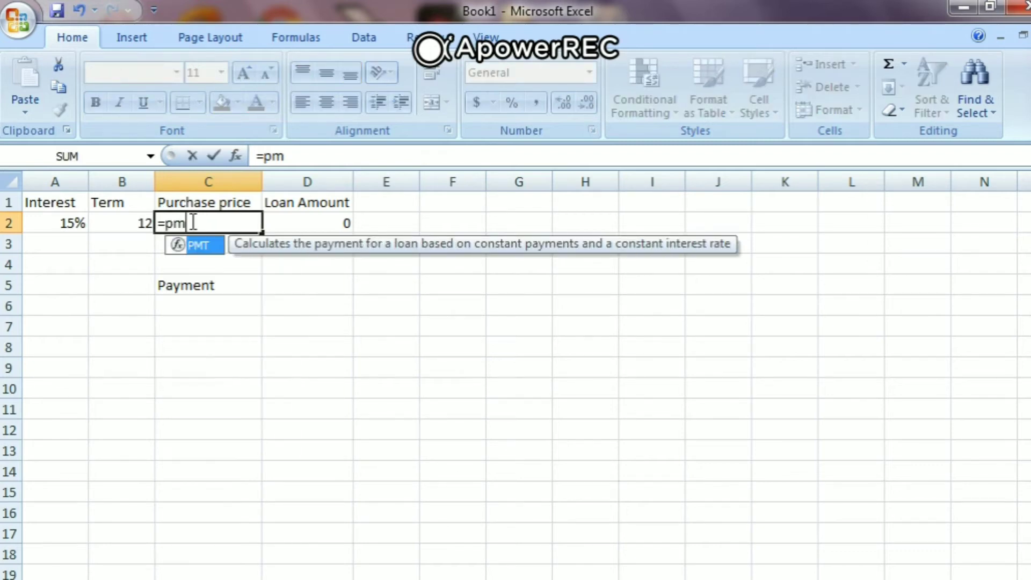
{"action": "type", "text": "t(a2/"}
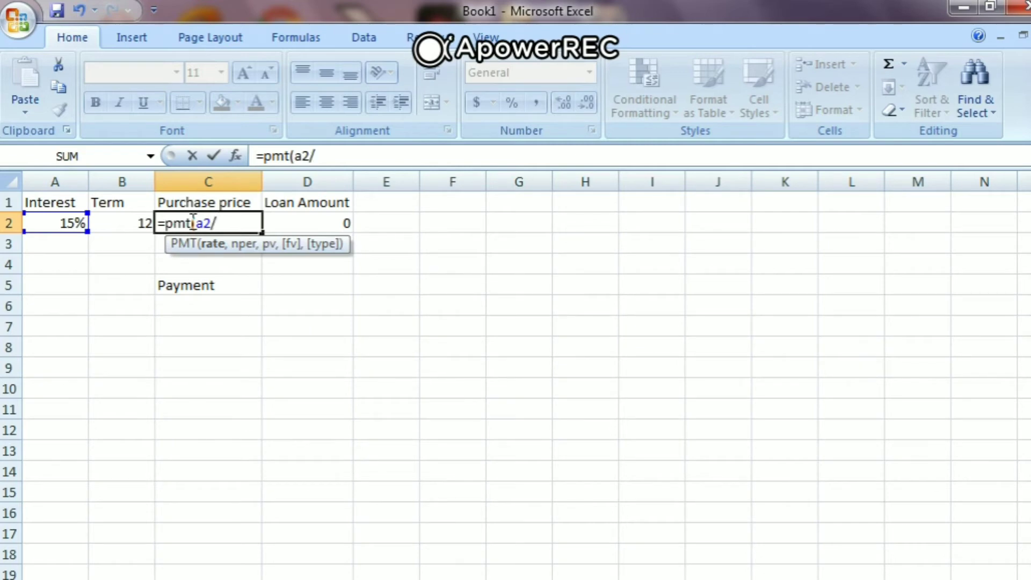
{"action": "type", "text": "12,"}
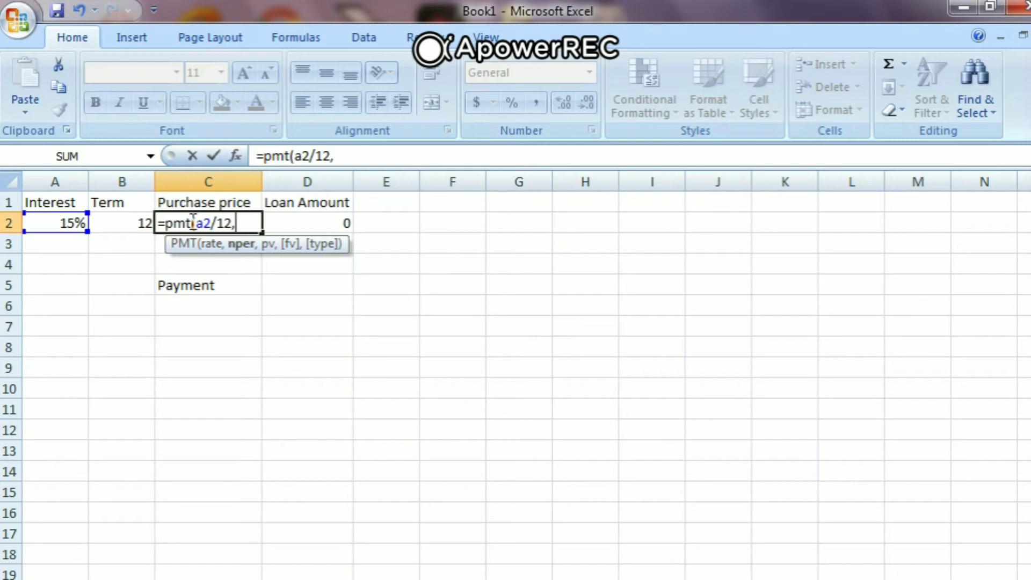
{"action": "type", "text": "b@"}
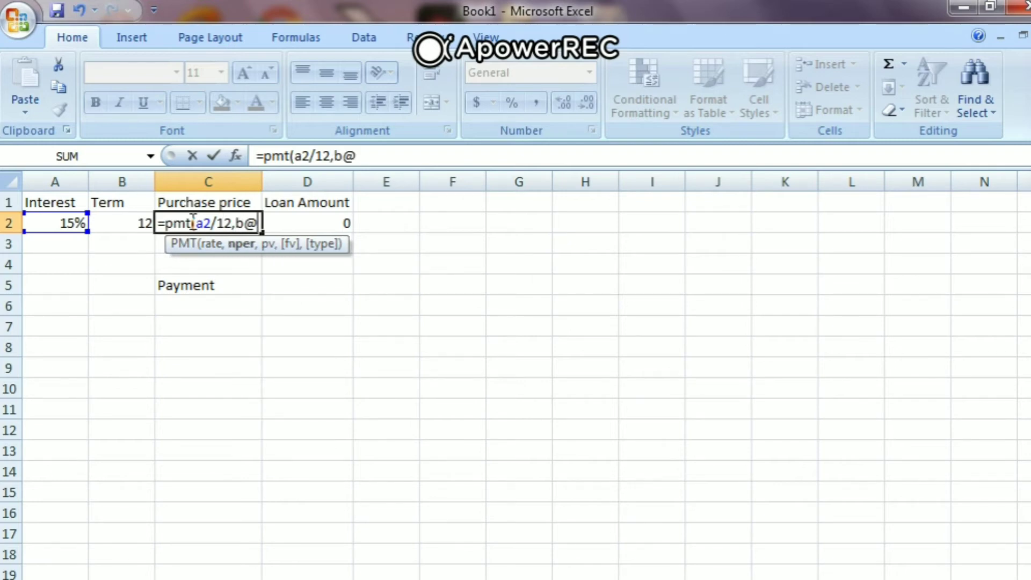
{"action": "key", "text": "BackSpace"}
{"action": "type", "text": "2"}
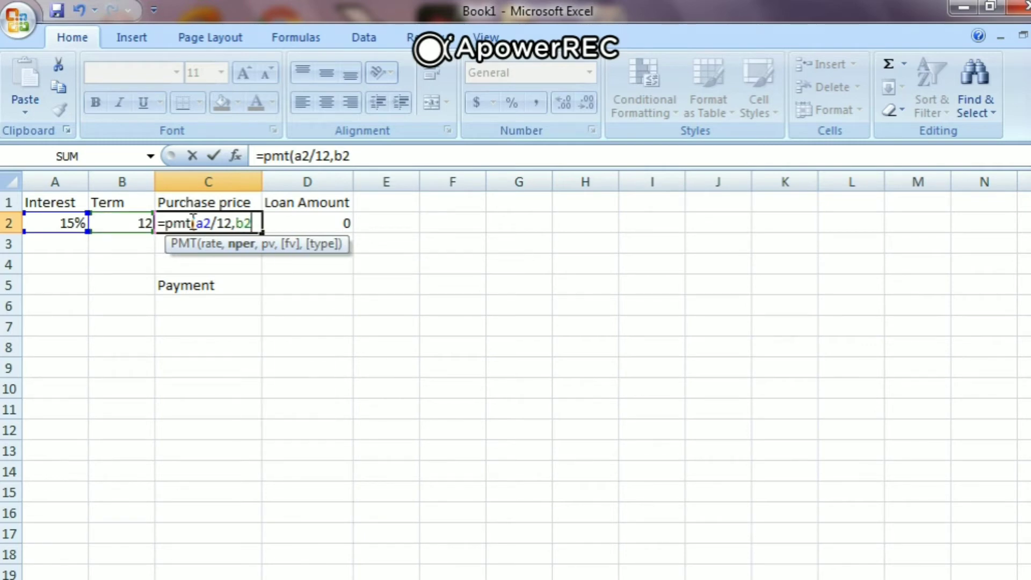
{"action": "type", "text": ",-"}
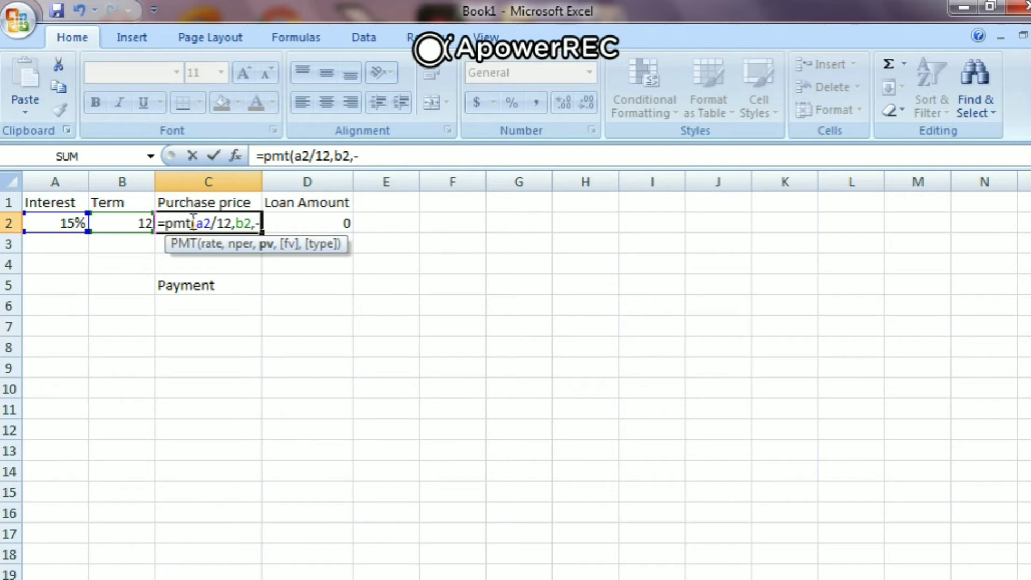
{"action": "type", "text": "d2"}
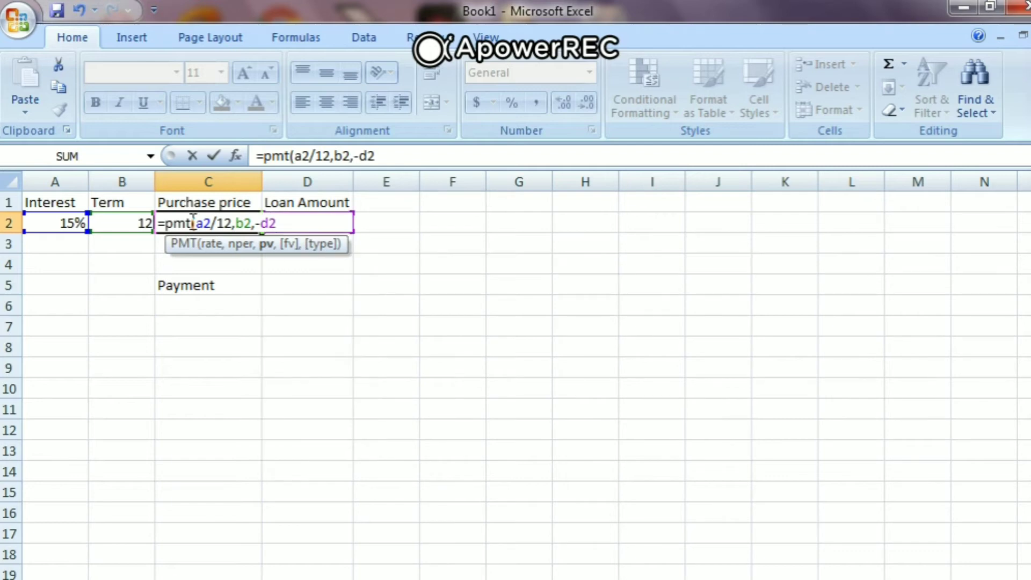
{"action": "type", "text": ")"}
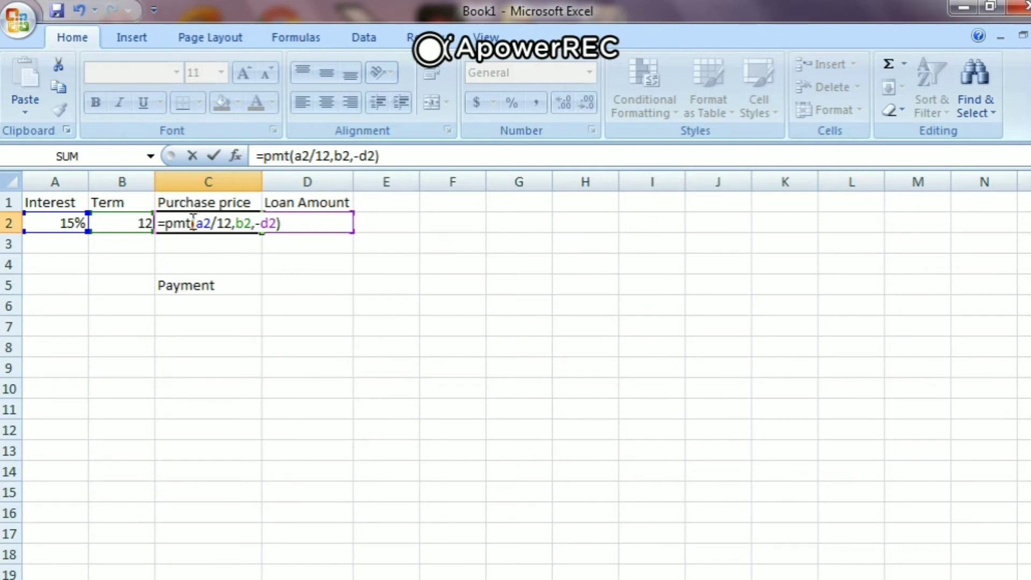
{"action": "key", "text": "Return"}
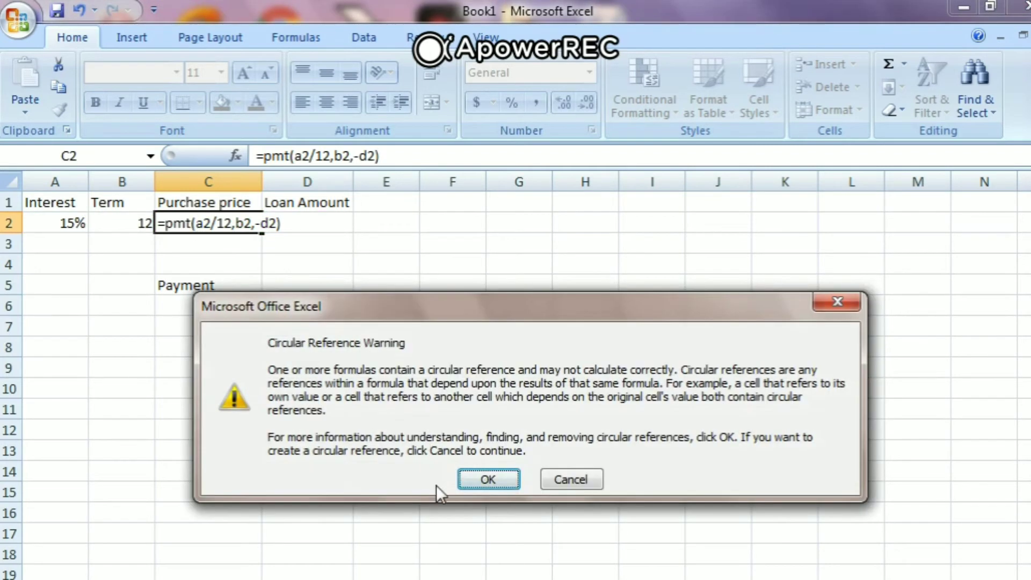
{"action": "left_click", "coordinate": [492, 479]}
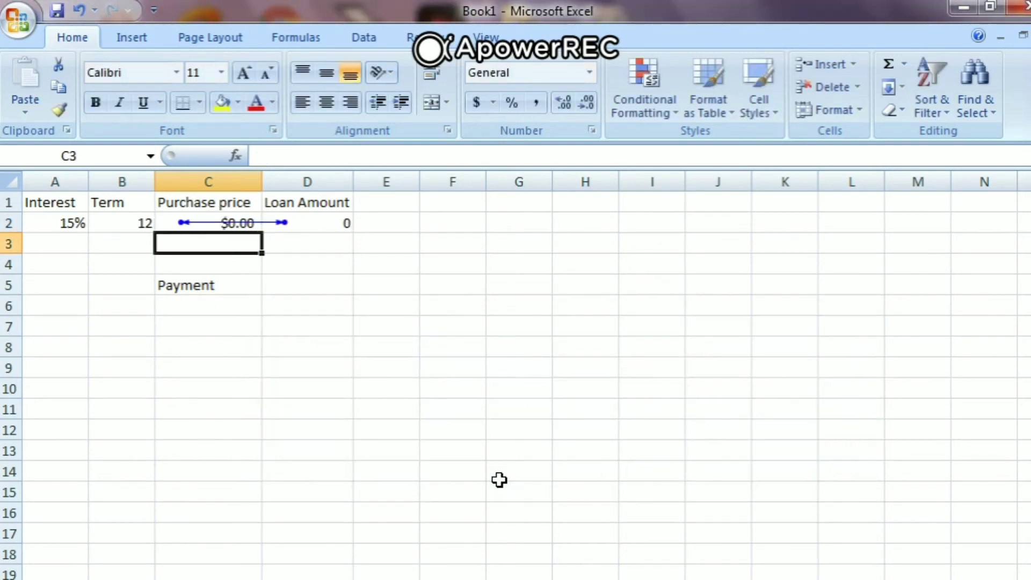
- Re-enter the payment formula in cell C2 in capitals as =PMT(A2/12,B2,-D2)
{"action": "left_click", "coordinate": [236, 218]}
{"action": "type", "text": "="}
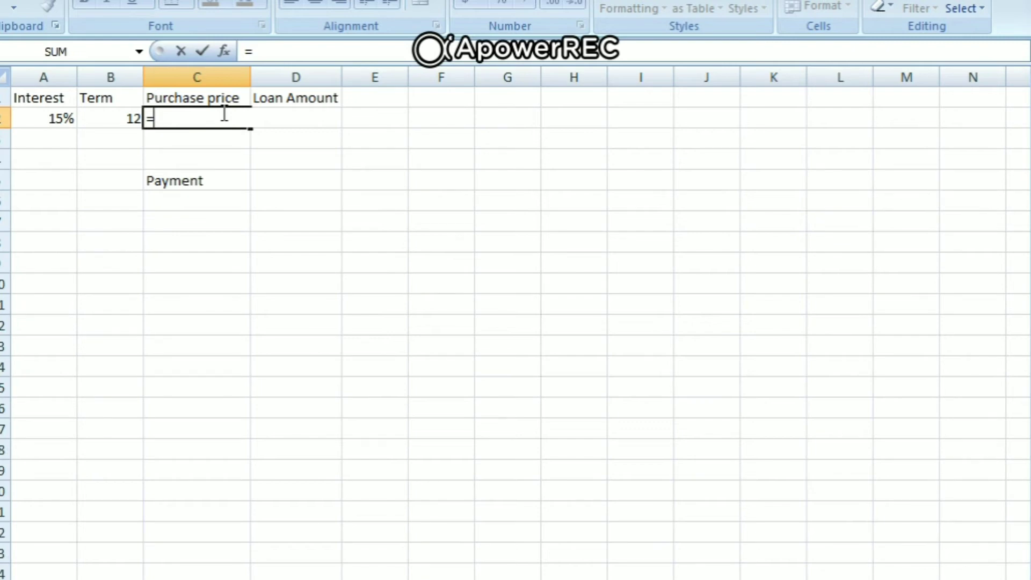
{"action": "type", "text": "PMT"}
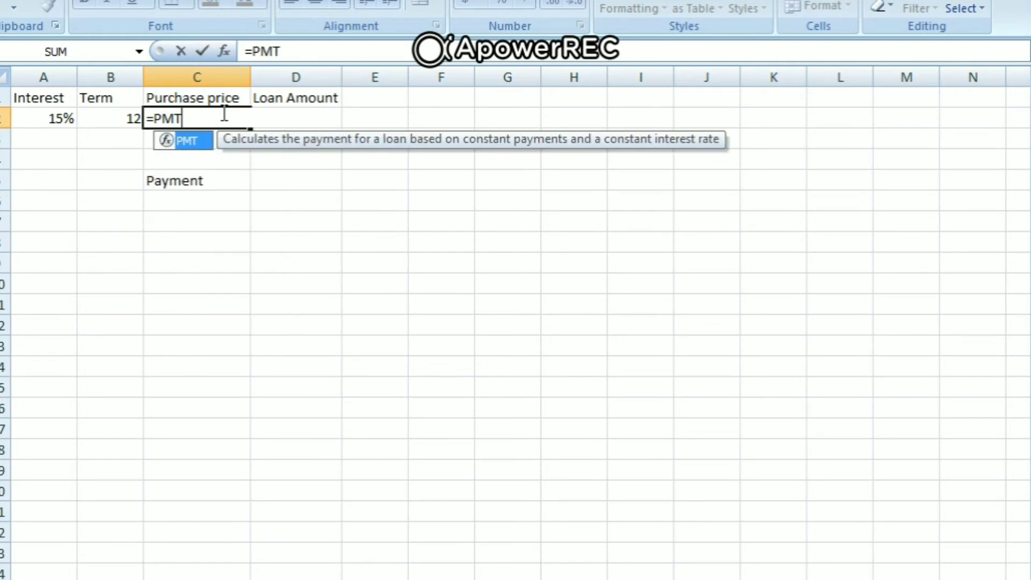
{"action": "type", "text": "("}
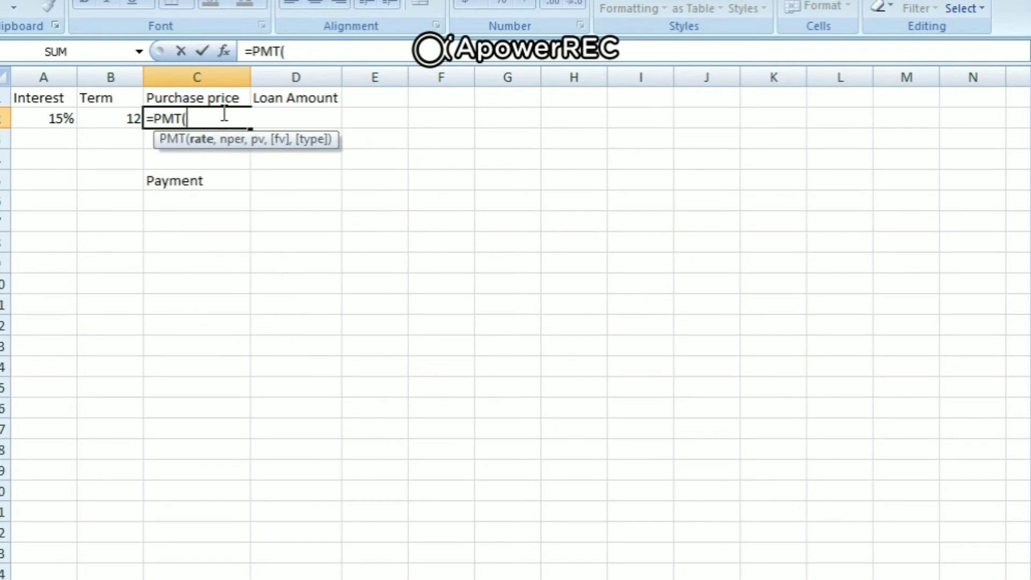
{"action": "type", "text": "A2"}
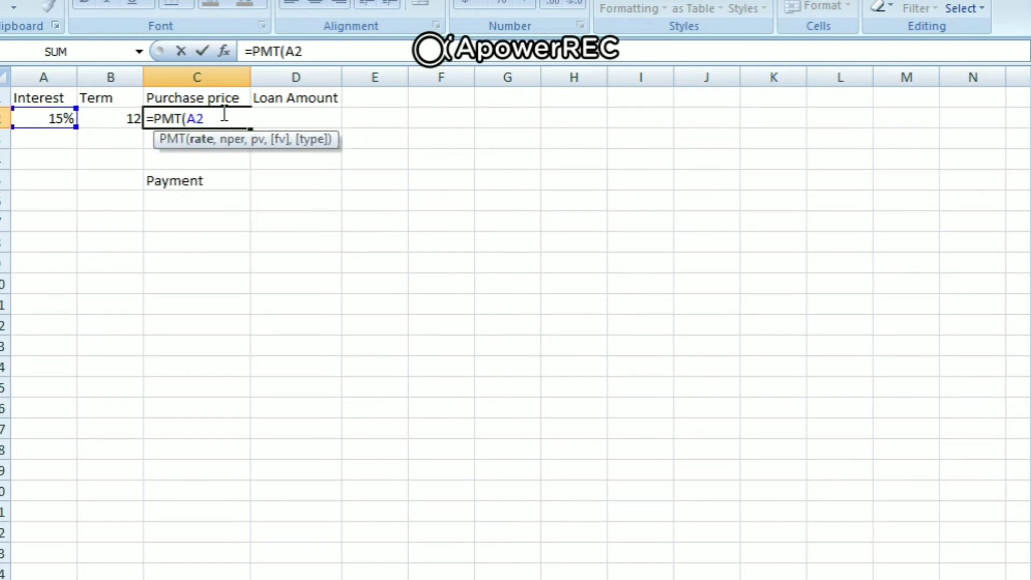
{"action": "type", "text": "/12,"}
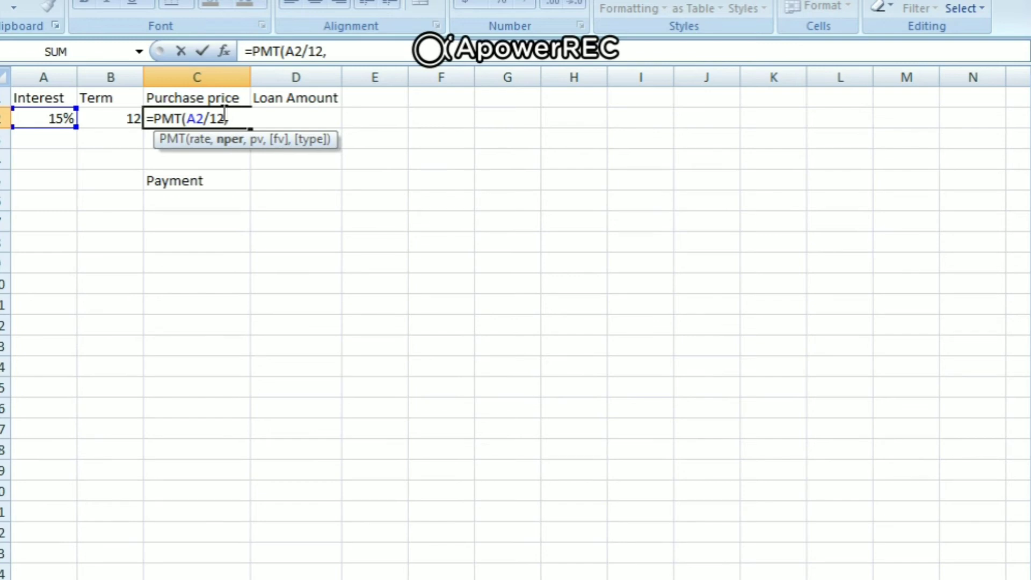
{"action": "type", "text": "B2"}
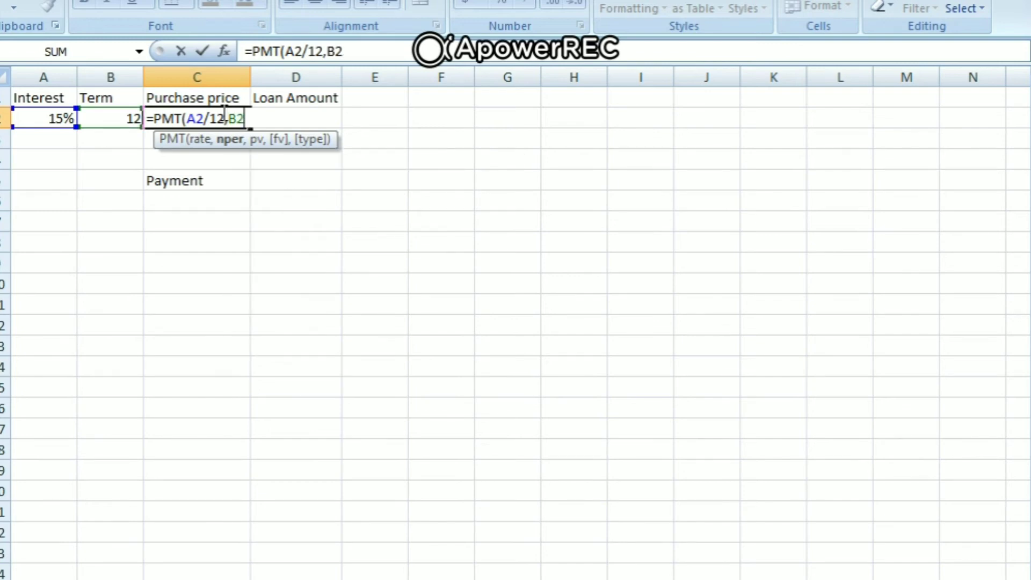
{"action": "type", "text": ","}
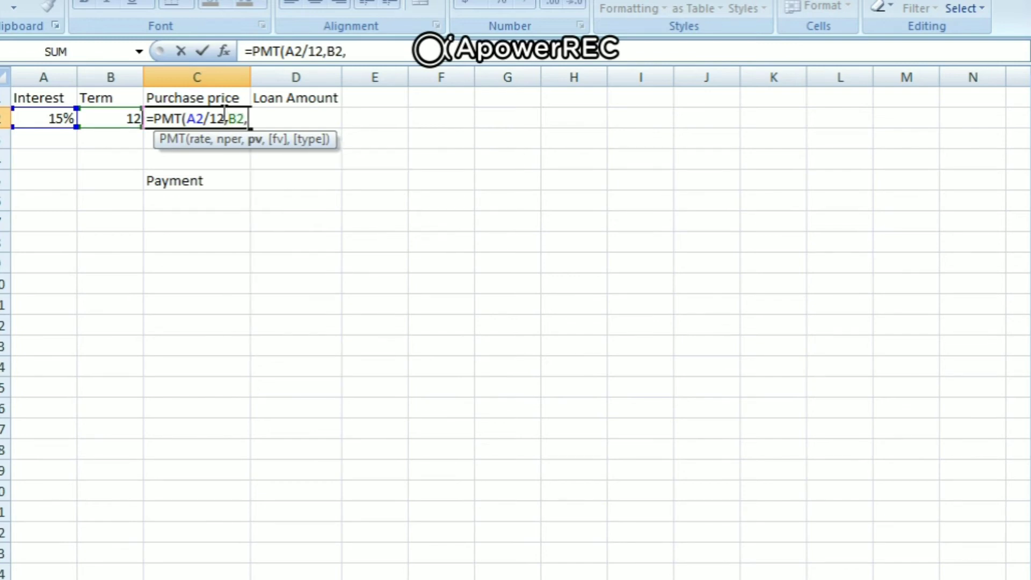
{"action": "type", "text": "-D2"}
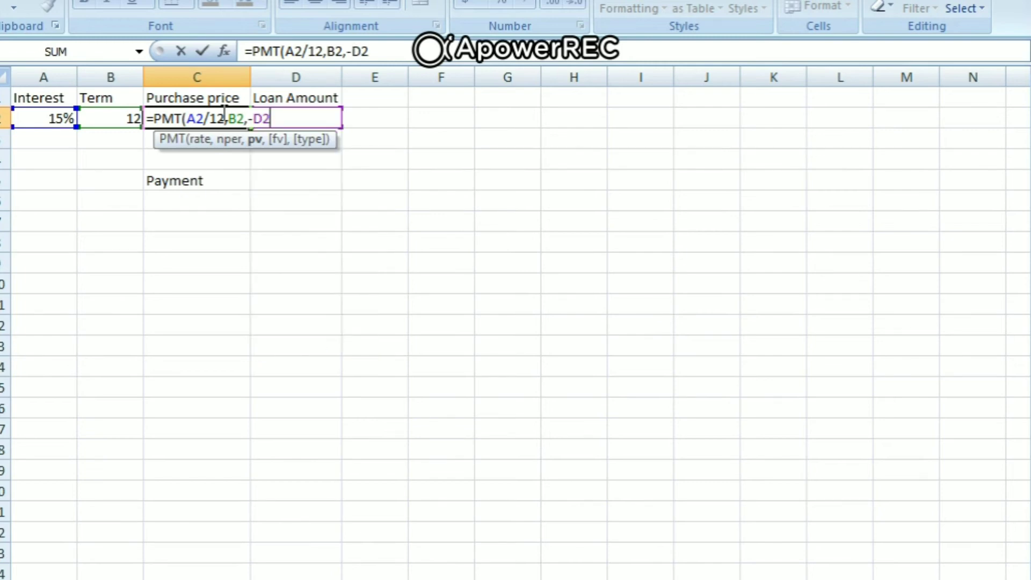
{"action": "type", "text": ")"}
{"action": "key", "text": "Return"}
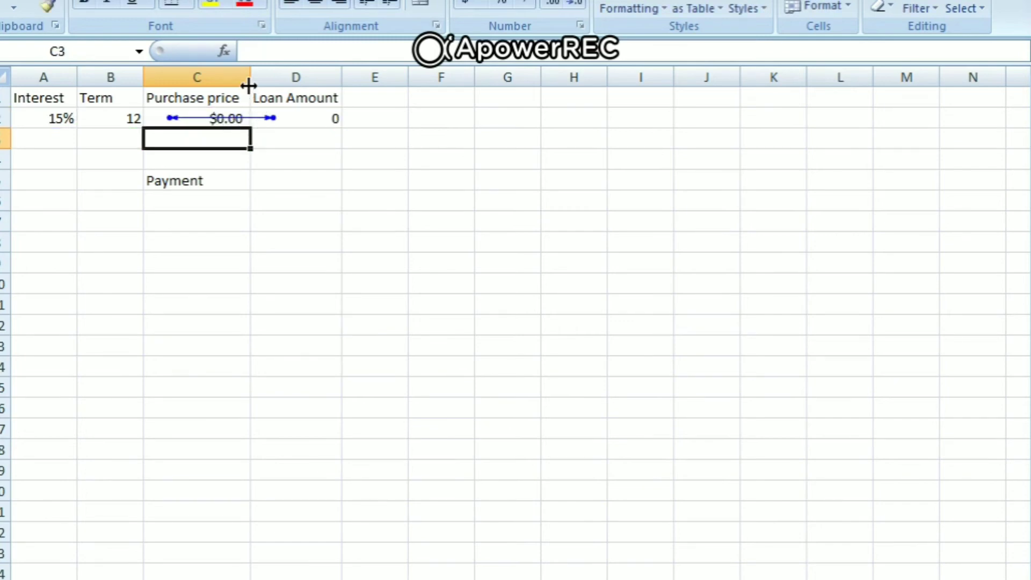
- Widen the purchase price column C and select the loan amount formula in cell D2
{"action": "left_click_drag", "start_coordinate": [251, 77], "coordinate": [297, 80]}
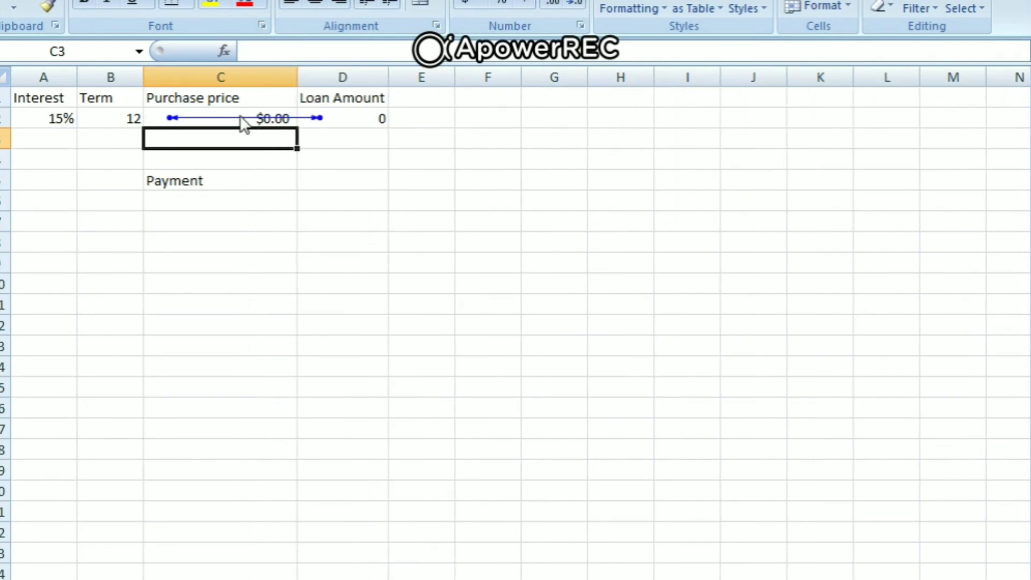
{"action": "key", "text": "Up"}
{"action": "key", "text": "Right"}
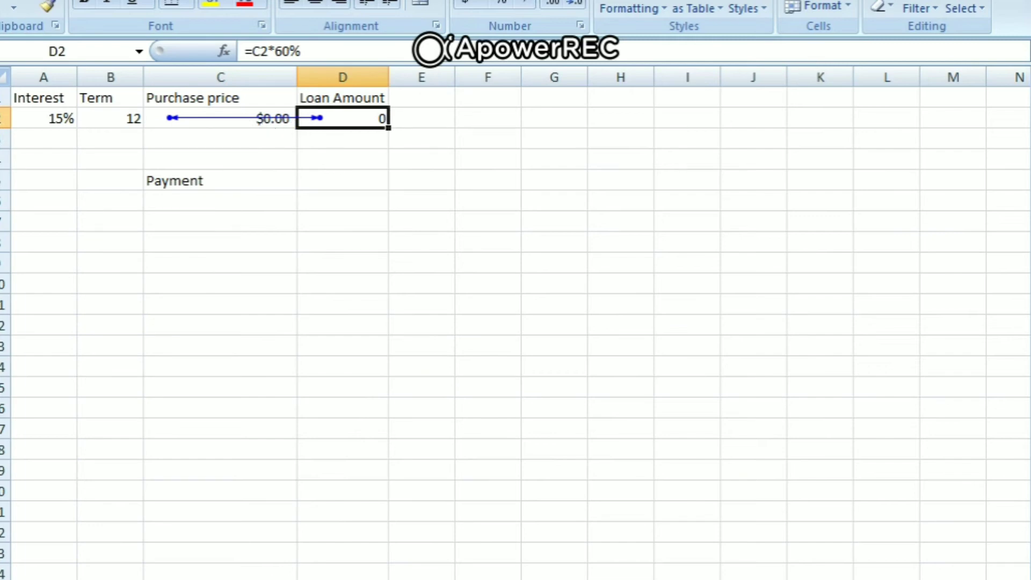
- Clear the PMT formula from cell C2, then undo the deletion and dismiss the warning
{"action": "left_click", "coordinate": [231, 127]}
{"action": "key", "text": "Delete"}
{"action": "left_click", "coordinate": [219, 114]}
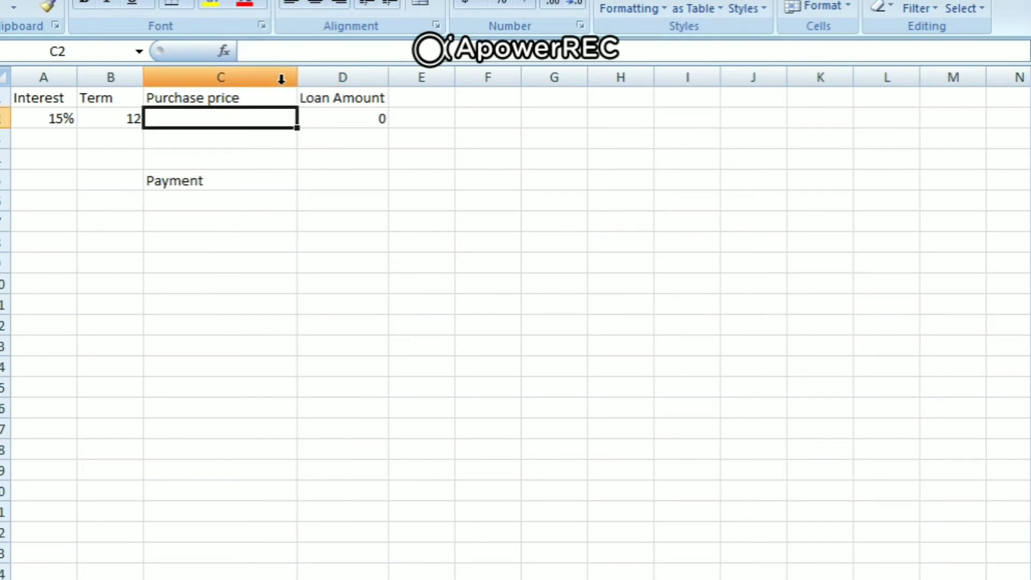
{"action": "key", "text": "ctrl+z"}
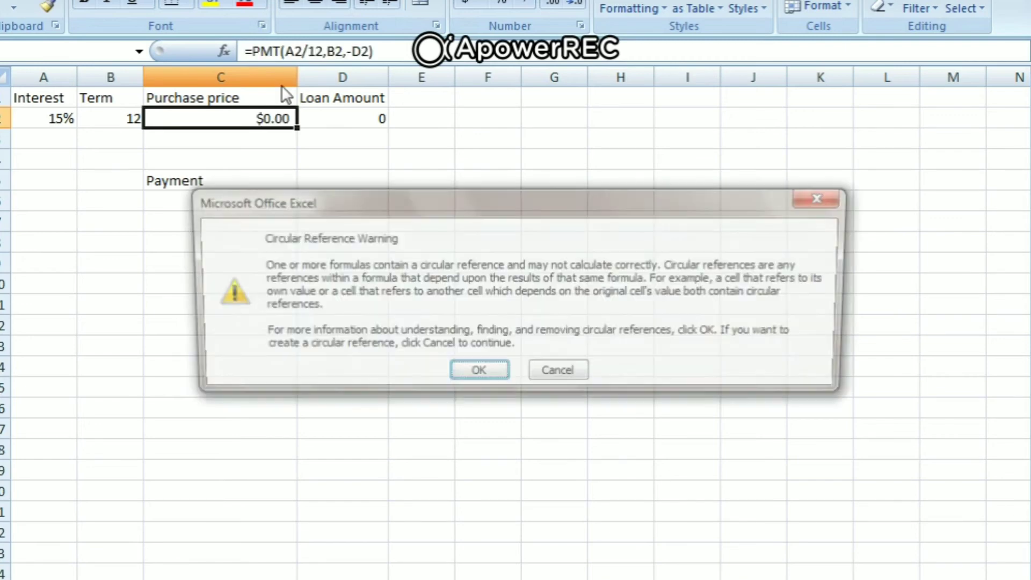
{"action": "left_click", "coordinate": [827, 198]}
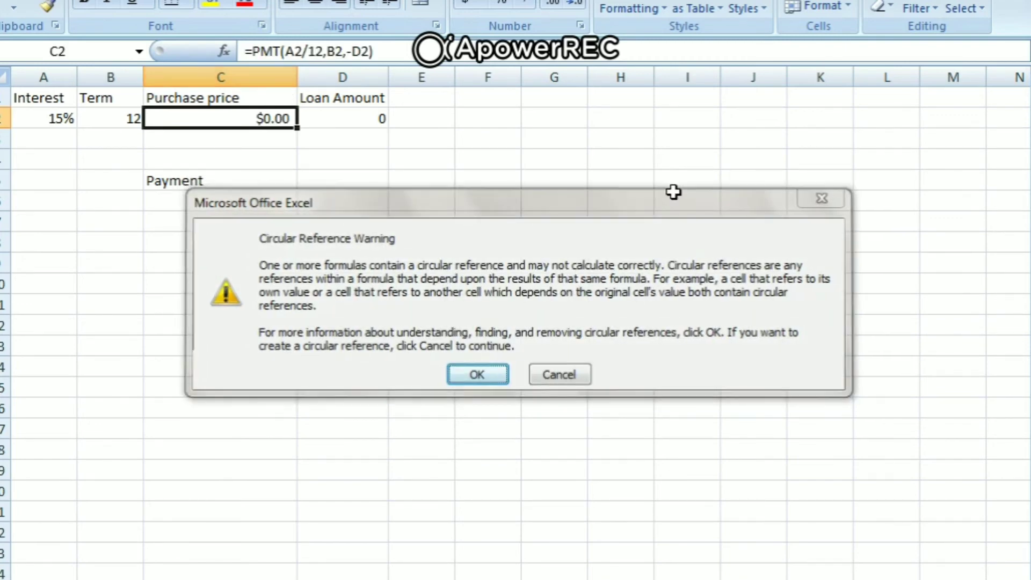
- Replace the formula in cell C2 with a purchase price of 50000
{"action": "double_click", "coordinate": [262, 119]}
{"action": "key", "text": "BackSpace"}
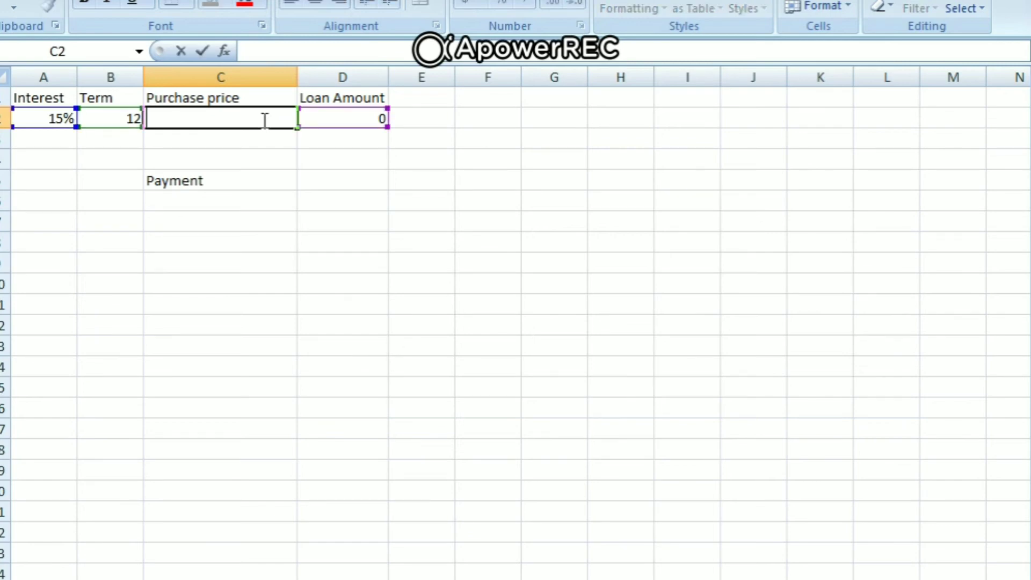
{"action": "type", "text": "50"}
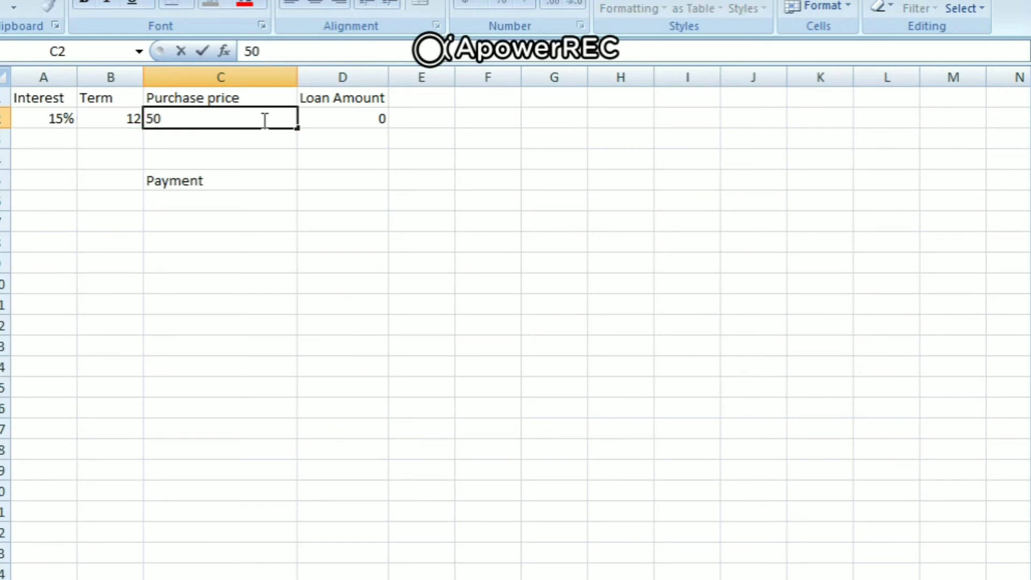
{"action": "type", "text": "000"}
{"action": "left_click", "coordinate": [288, 168]}
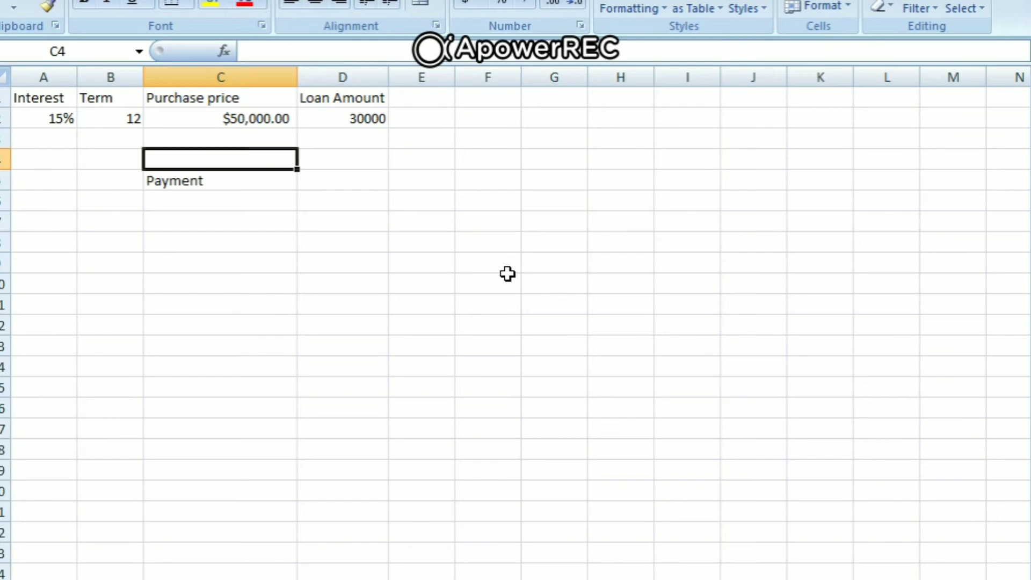
{"action": "left_click", "coordinate": [288, 118]}
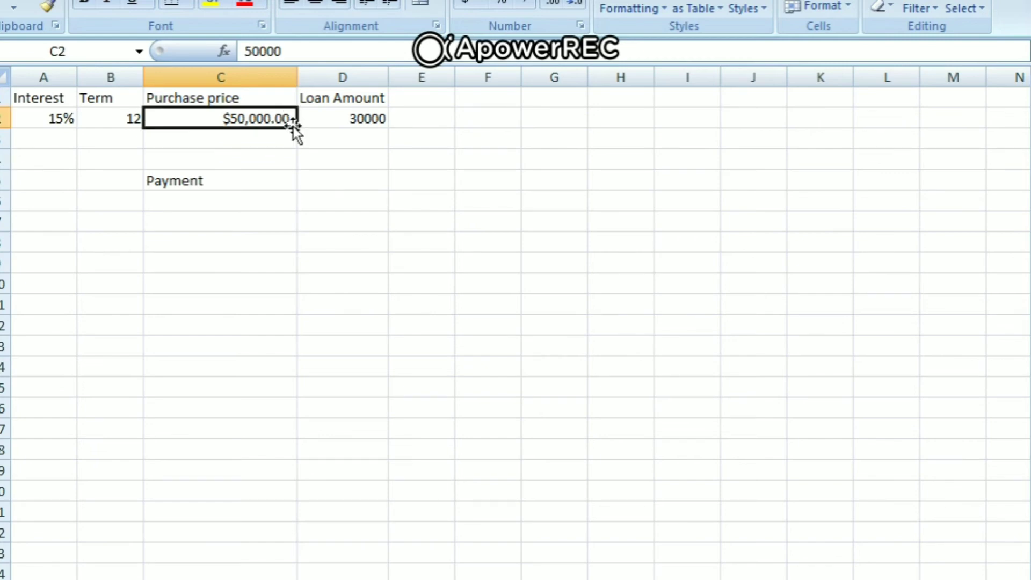
- Enter the formula =PMT(A2/12,B2,C2) in cell C6, below the Payment label
{"action": "left_click", "coordinate": [219, 208]}
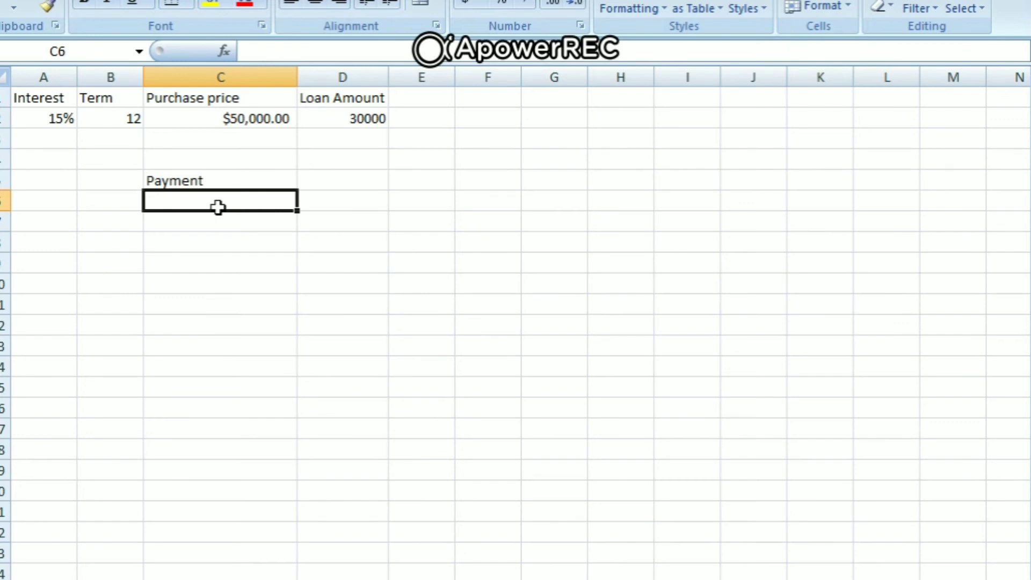
{"action": "type", "text": "=PMT"}
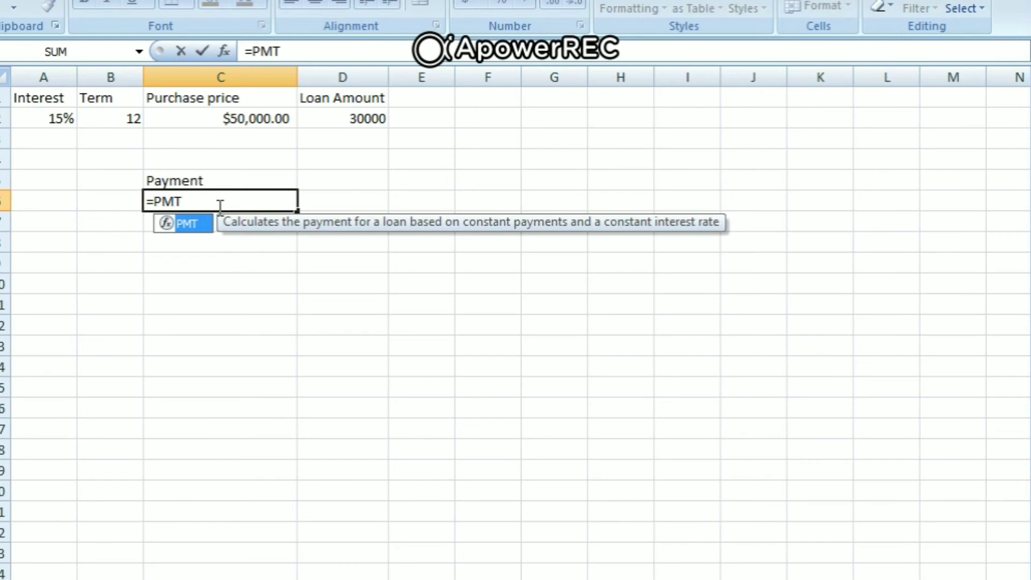
{"action": "type", "text": "(A2/"}
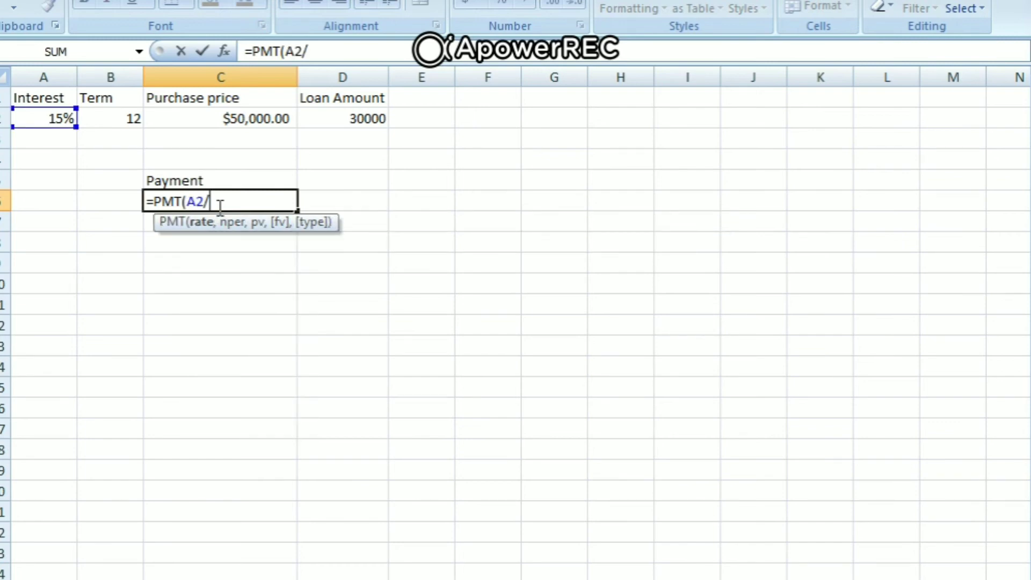
{"action": "type", "text": "12,B"}
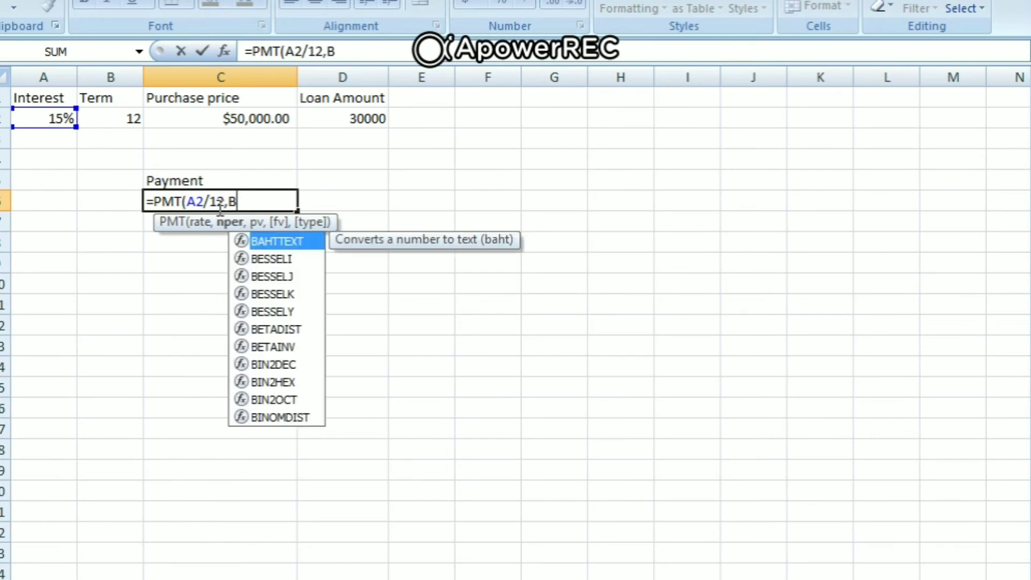
{"action": "type", "text": "2,C2"}
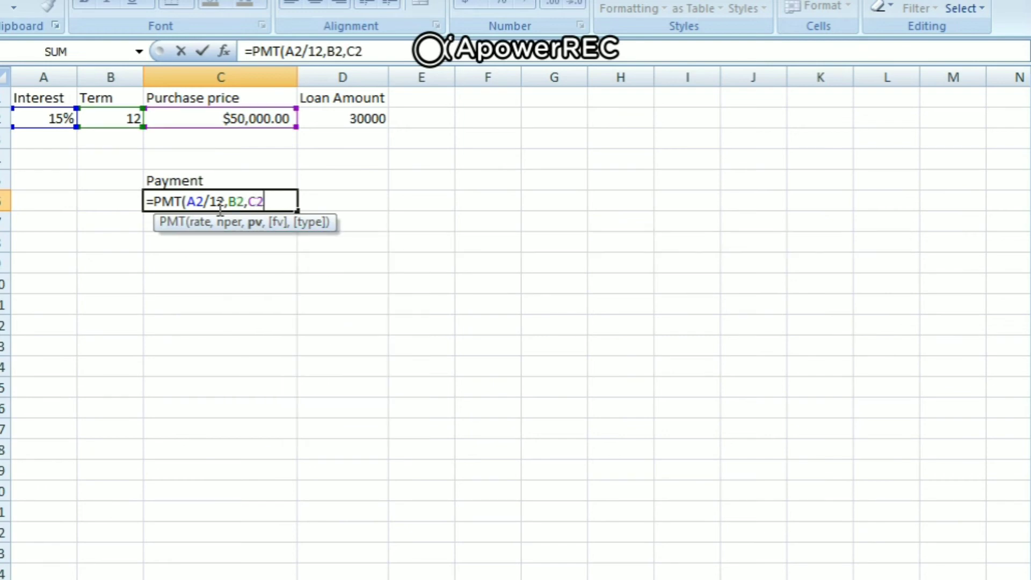
{"action": "type", "text": ")"}
{"action": "key", "text": "Return"}
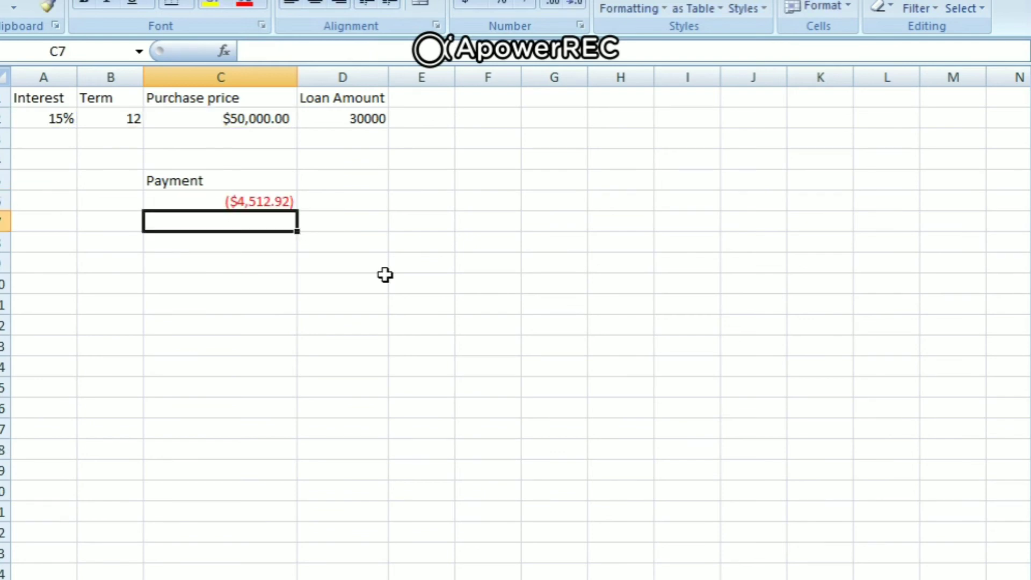
- Replace the payment formula in cell C6 with =PMT(A2/12,B2,-D2), based on the loan amount
{"action": "left_click", "coordinate": [273, 203]}
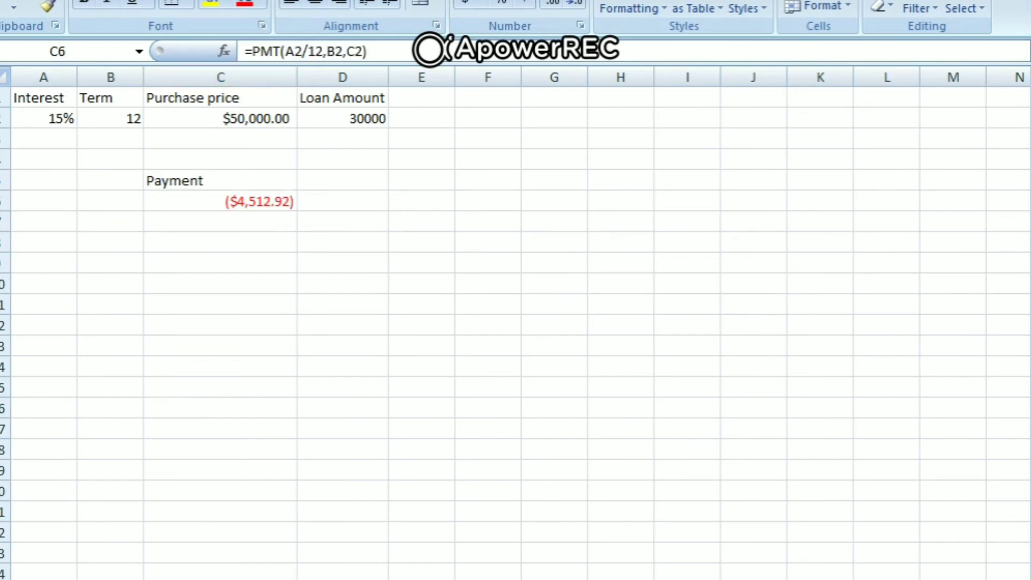
{"action": "left_click", "coordinate": [242, 200]}
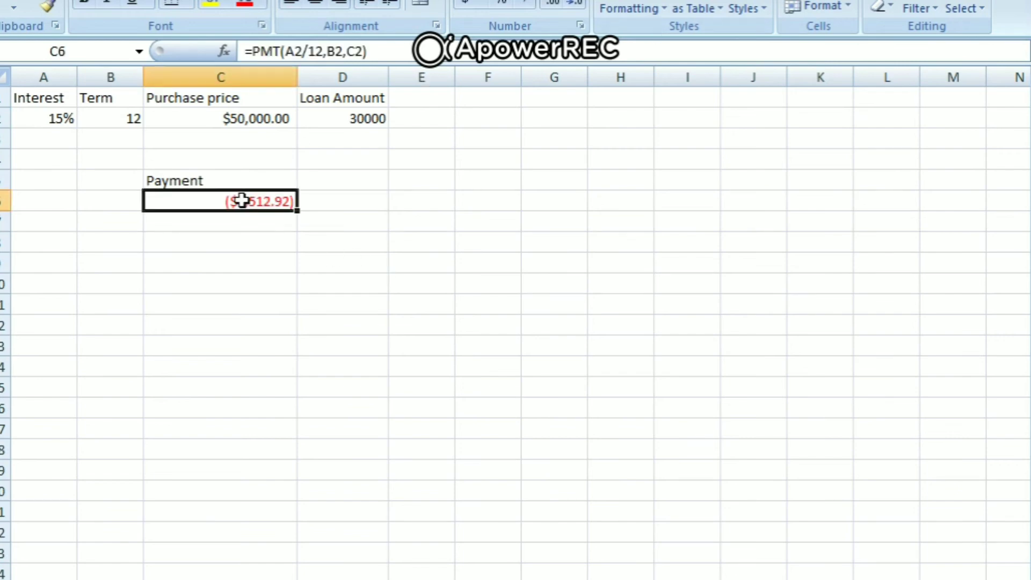
{"action": "double_click", "coordinate": [242, 201]}
{"action": "type", "text": "="}
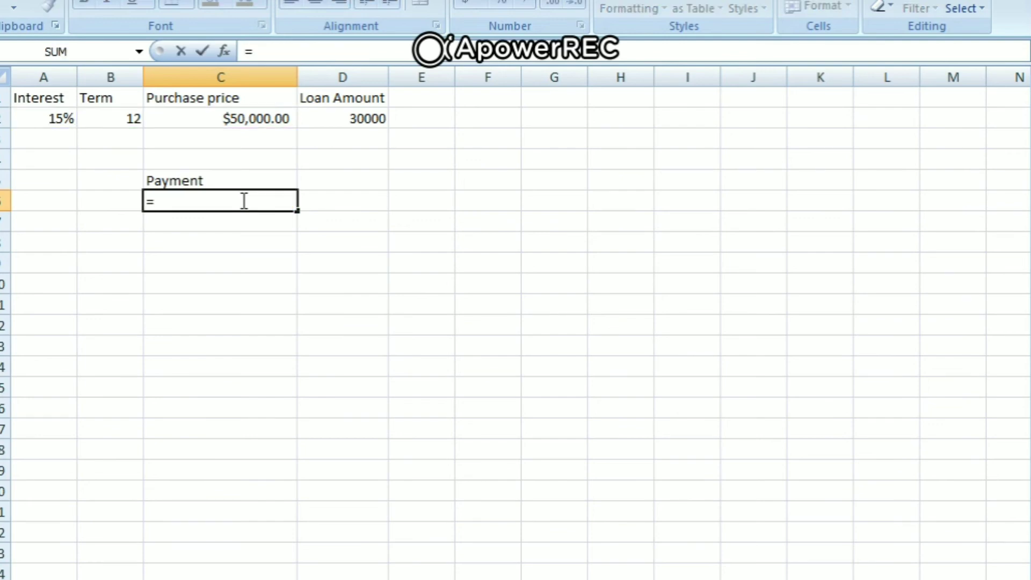
{"action": "type", "text": "PMT"}
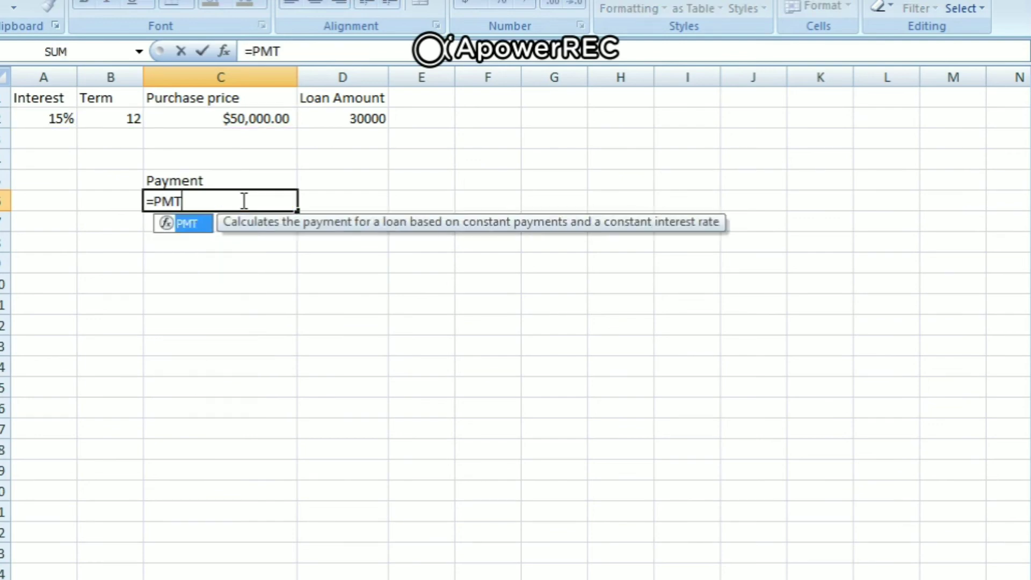
{"action": "type", "text": "("}
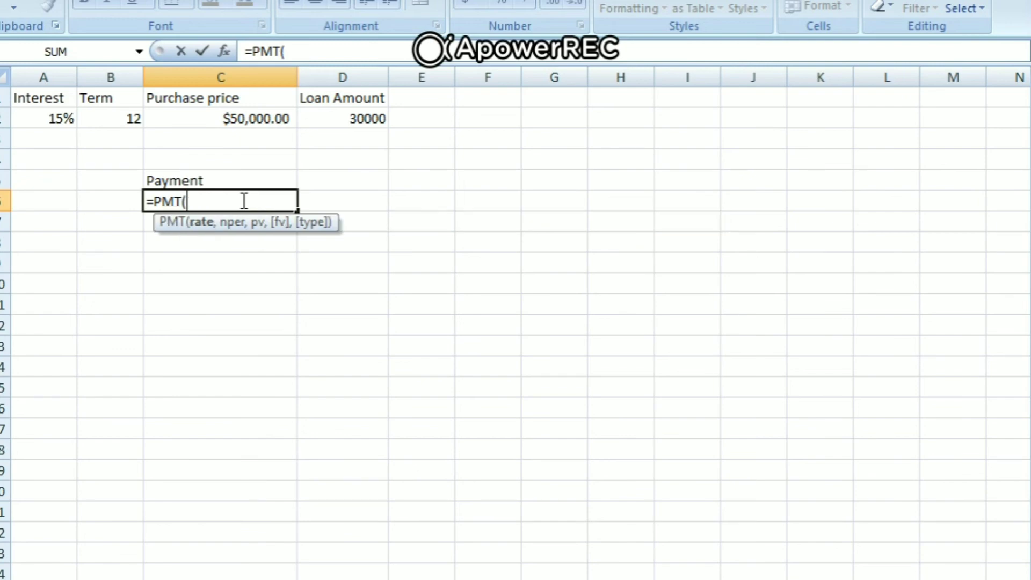
{"action": "type", "text": "A2/"}
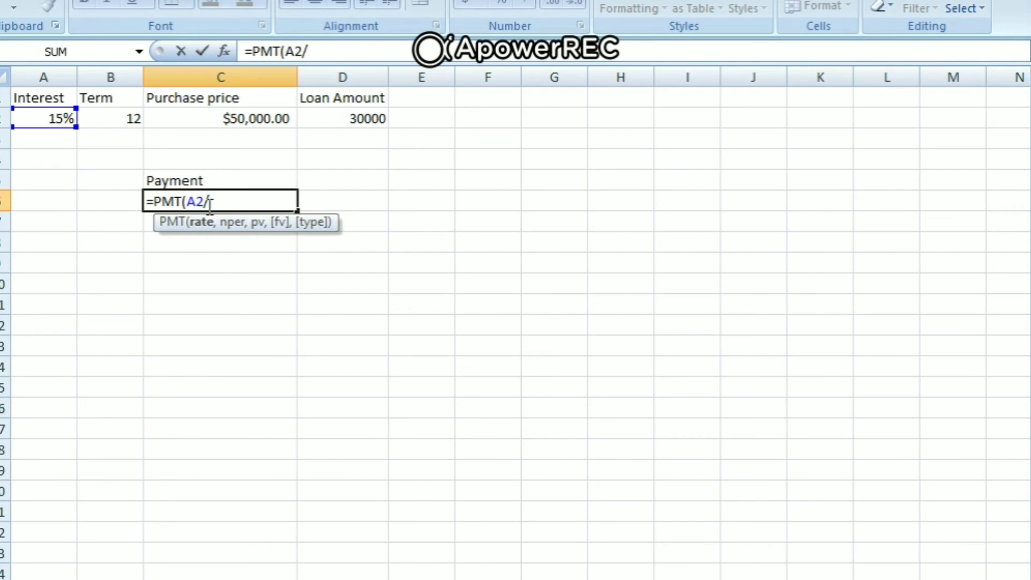
{"action": "type", "text": "12,B2,-"}
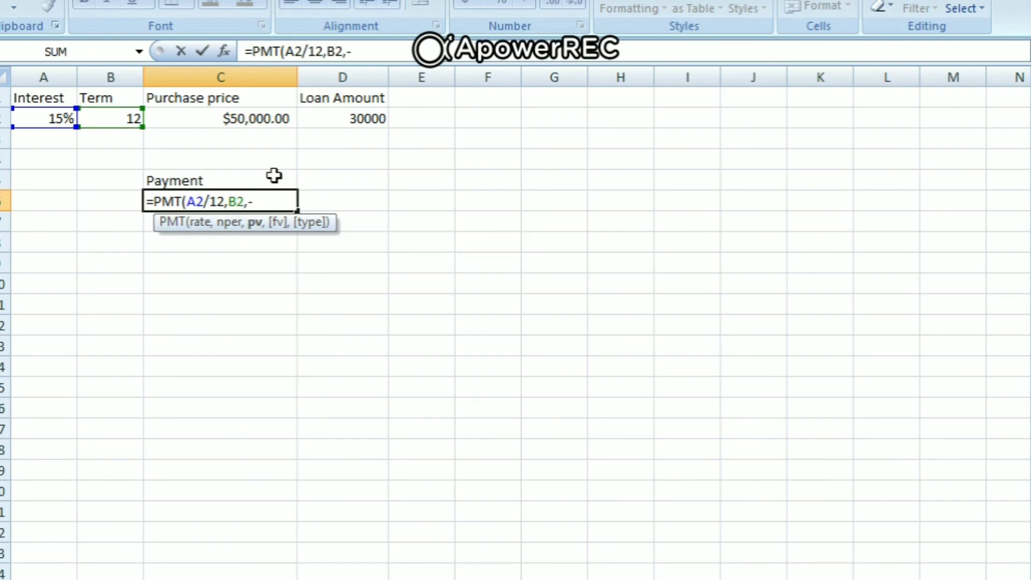
{"action": "type", "text": "D2)"}
{"action": "key", "text": "Return"}
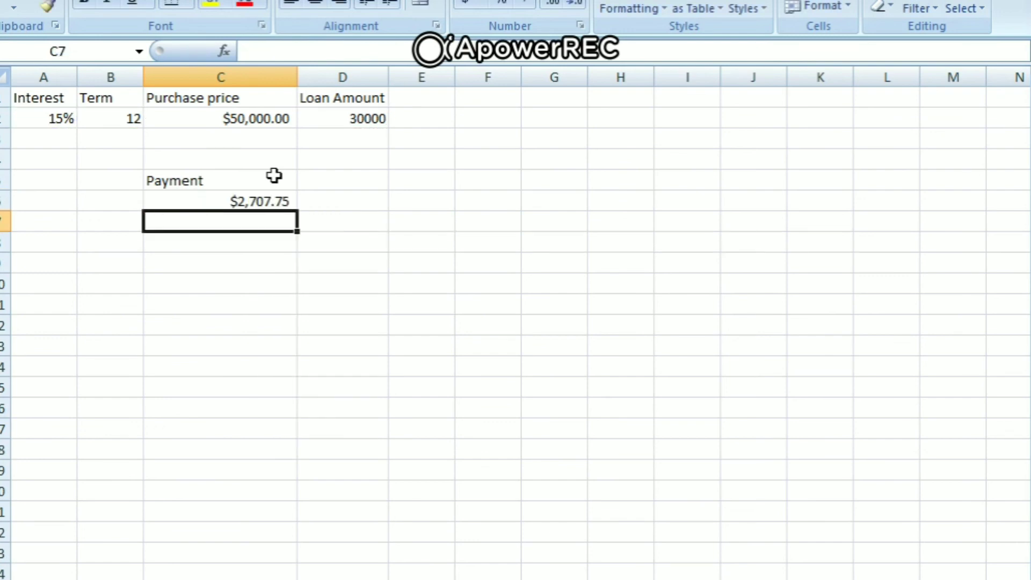
- Select the payment cell C6 and open Goal Seek from the what-if analysis tools
{"action": "left_click", "coordinate": [263, 202]}
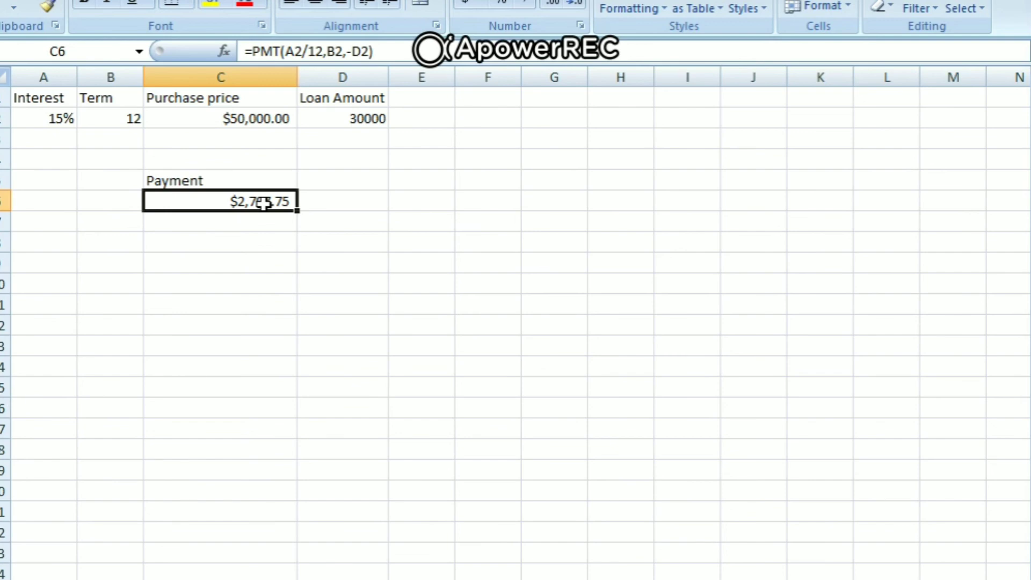
{"action": "left_click", "coordinate": [352, 0]}
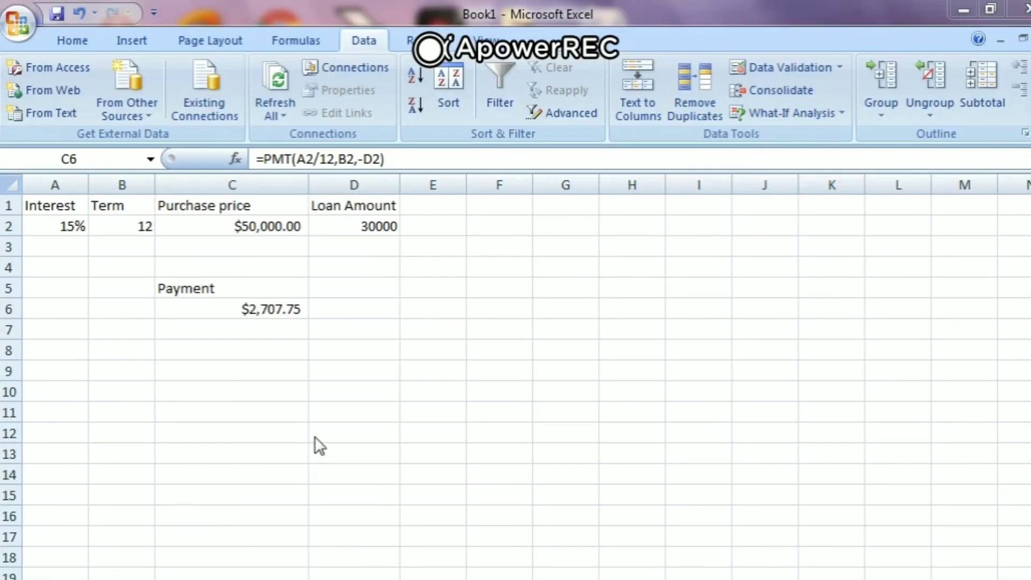
{"action": "left_click", "coordinate": [226, 310]}
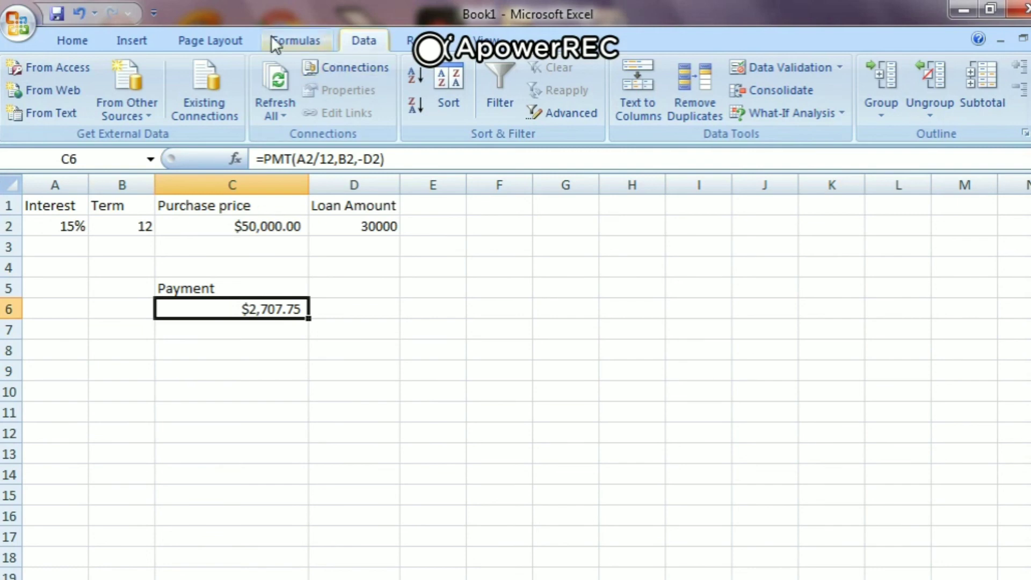
{"action": "left_click", "coordinate": [80, 40]}
{"action": "left_click", "coordinate": [359, 42]}
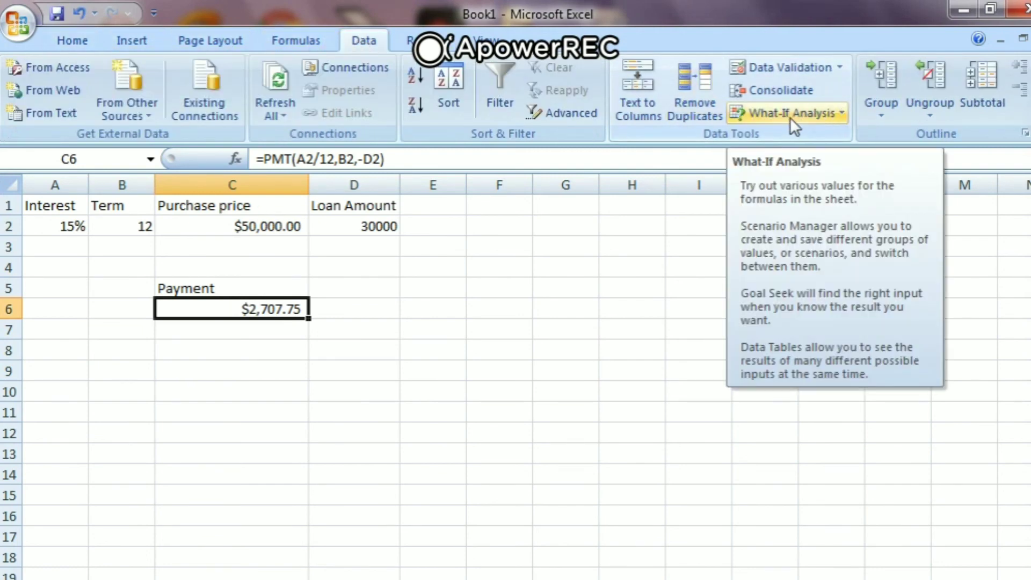
{"action": "left_click", "coordinate": [840, 112]}
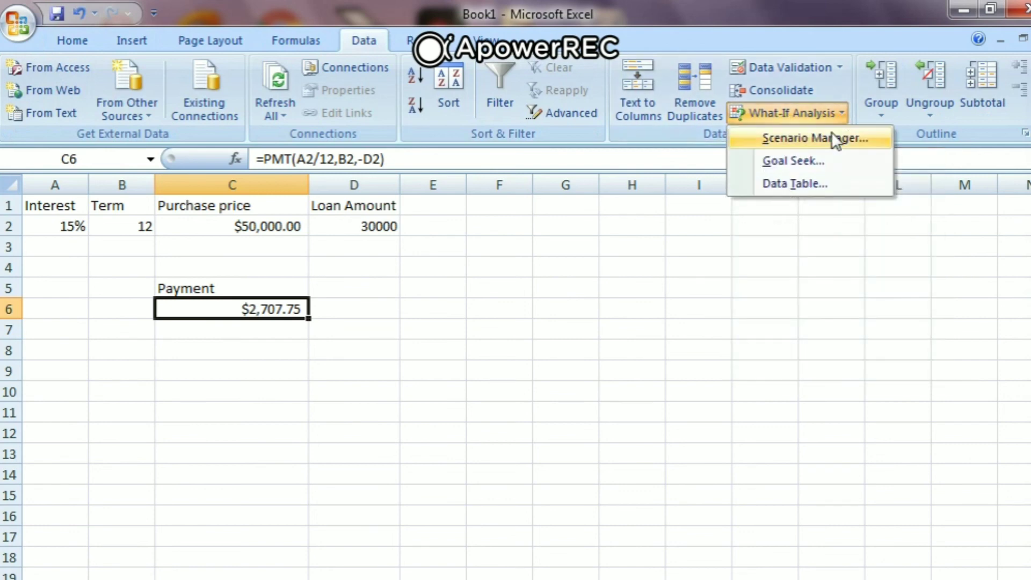
{"action": "left_click", "coordinate": [811, 161]}
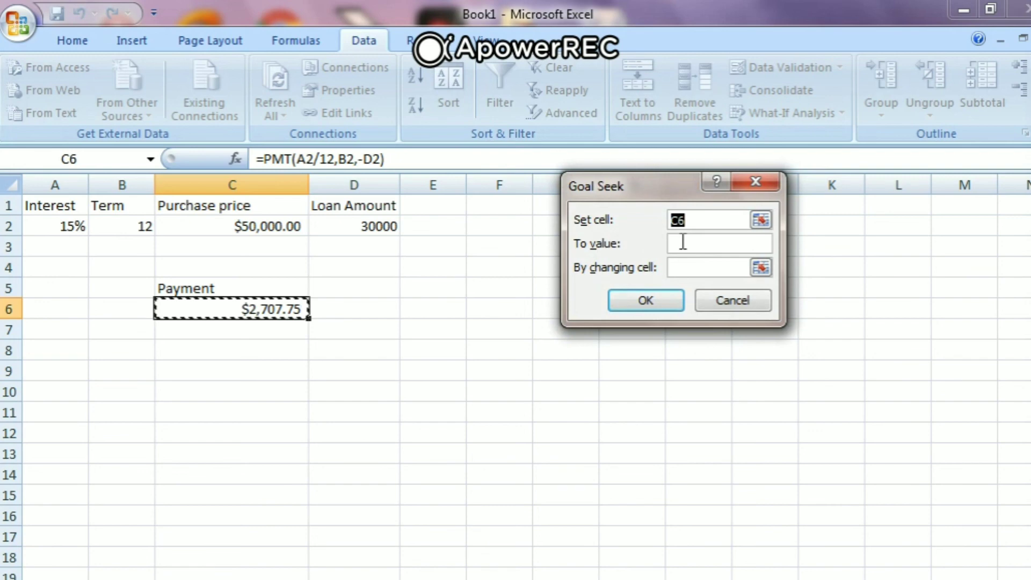
- Run Goal Seek to bring payment cell C6 to 4000 by changing purchase price cell C2, and keep the solution
{"action": "left_click", "coordinate": [695, 244]}
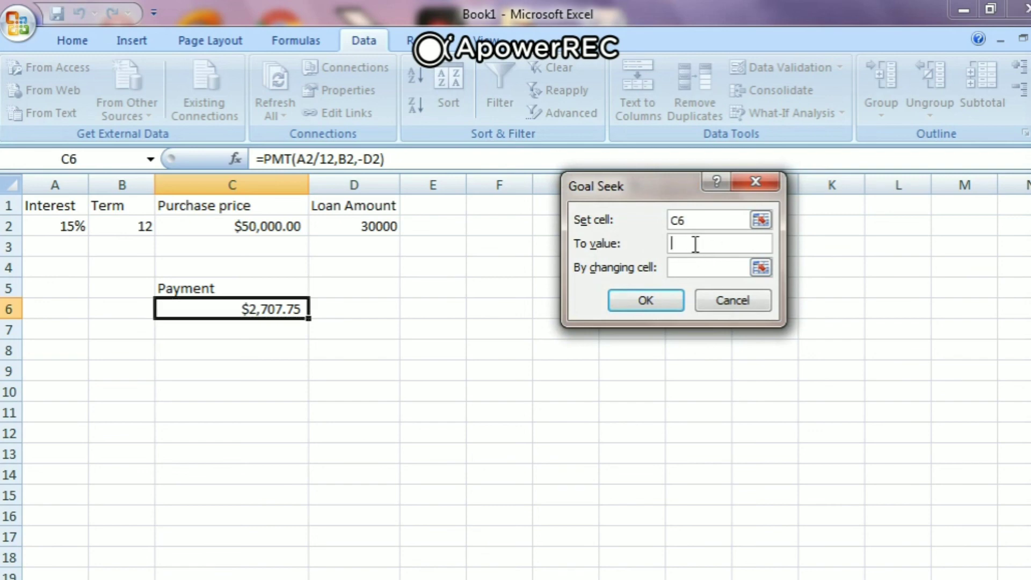
{"action": "type", "text": "4000"}
{"action": "left_click", "coordinate": [697, 269]}
{"action": "type", "text": "C2"}
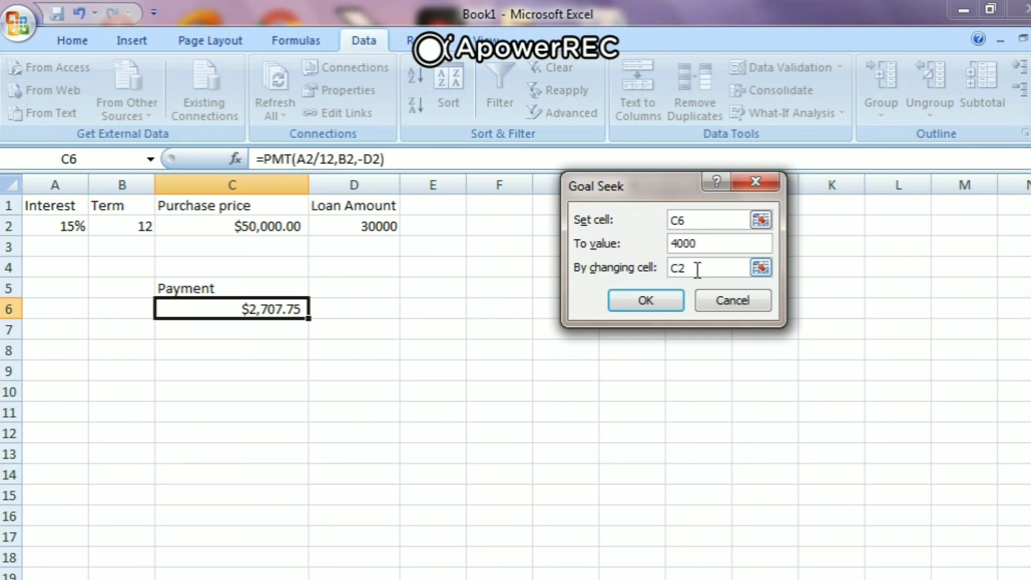
{"action": "left_click", "coordinate": [658, 304]}
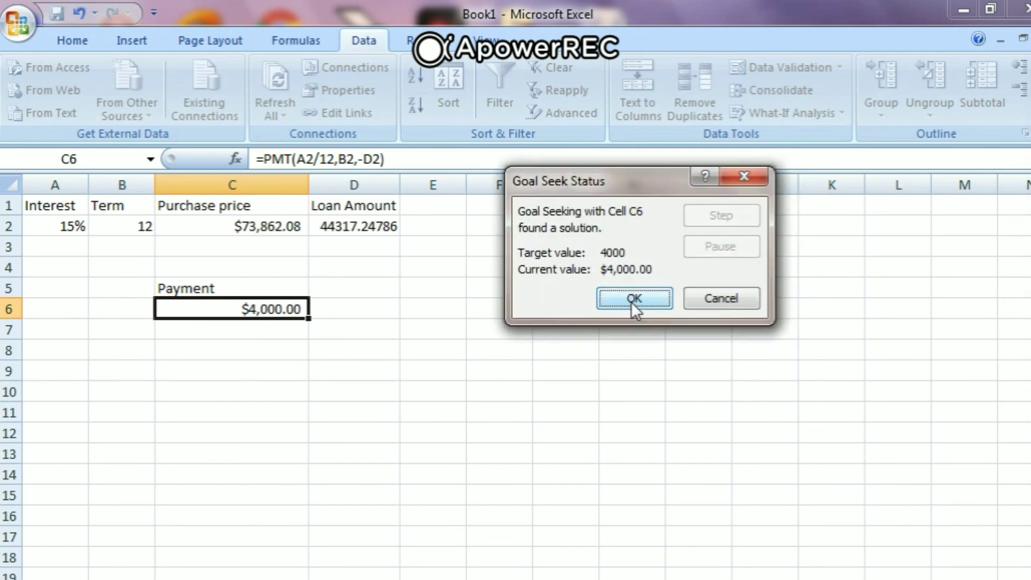
{"action": "left_click", "coordinate": [632, 303]}
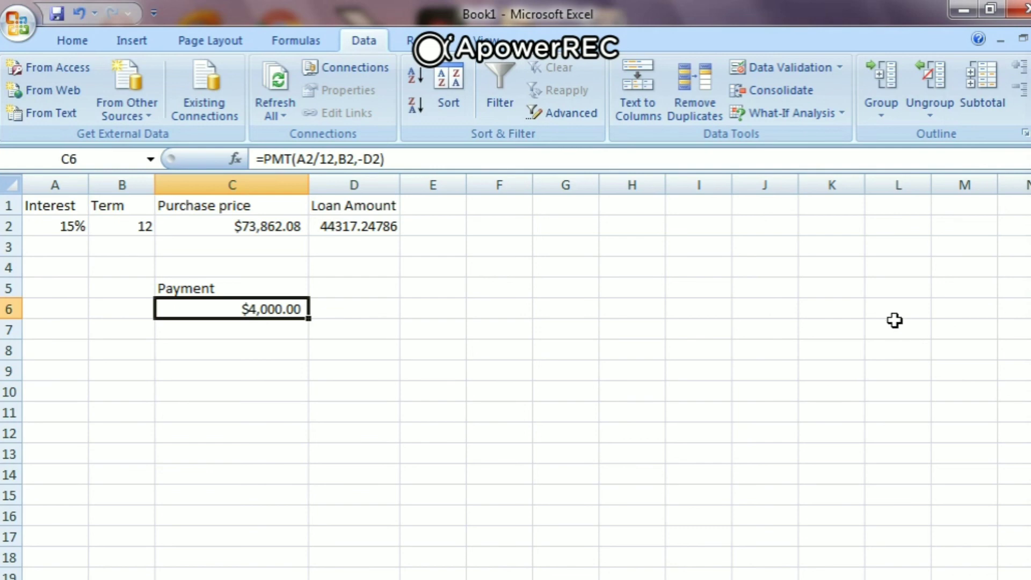
- Save the workbook as GOAL SEEK in the Documents library
{"action": "left_click", "coordinate": [11, 31]}
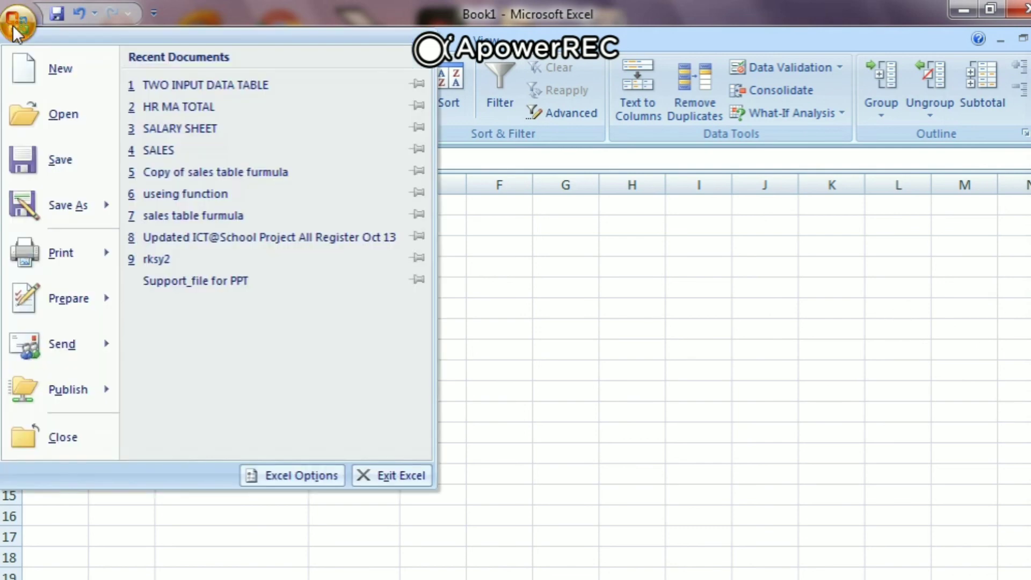
{"action": "left_click", "coordinate": [65, 159]}
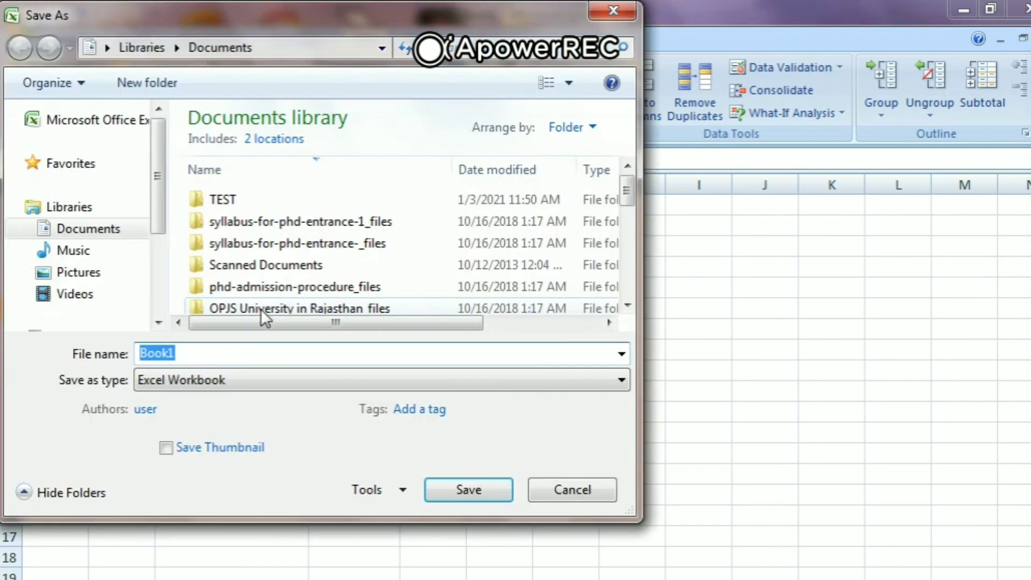
{"action": "key", "text": "BackSpace"}
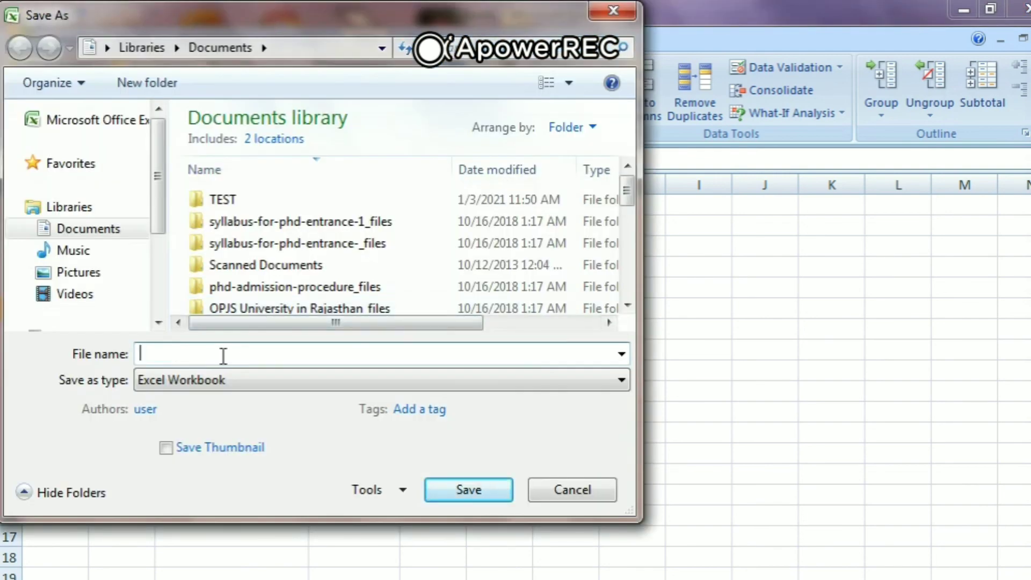
{"action": "type", "text": "GOAL SEEK"}
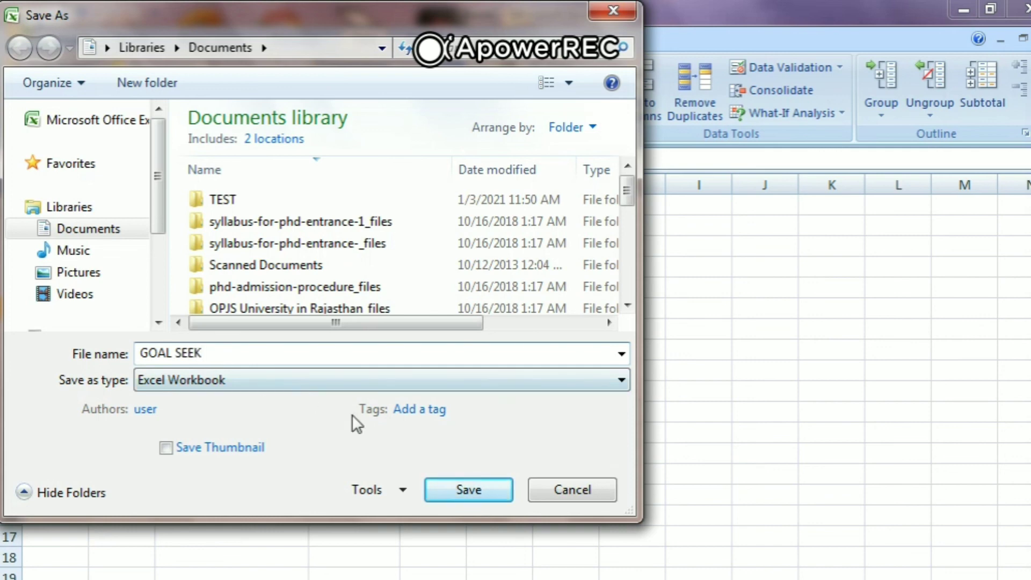
{"action": "left_click", "coordinate": [453, 489]}
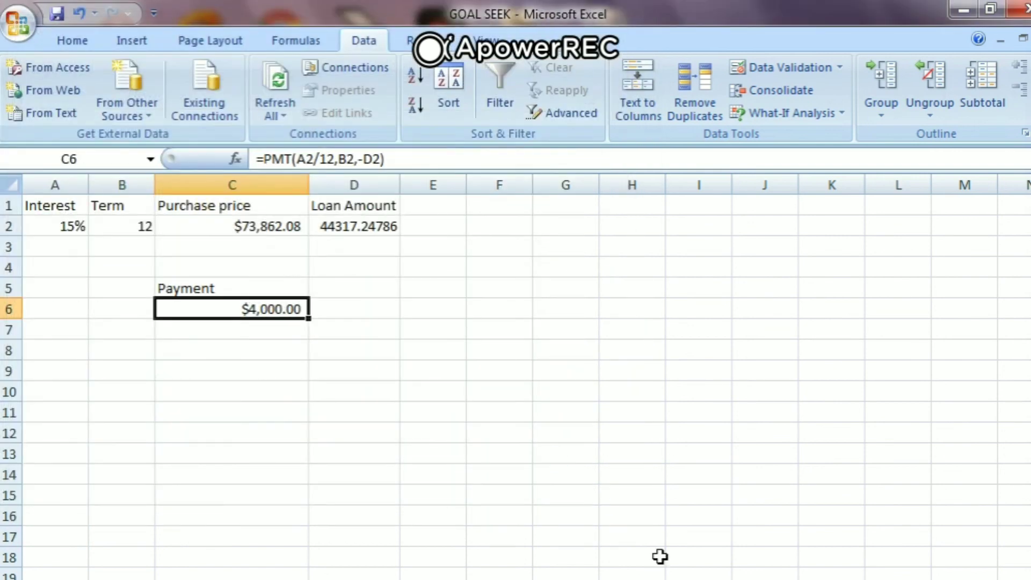